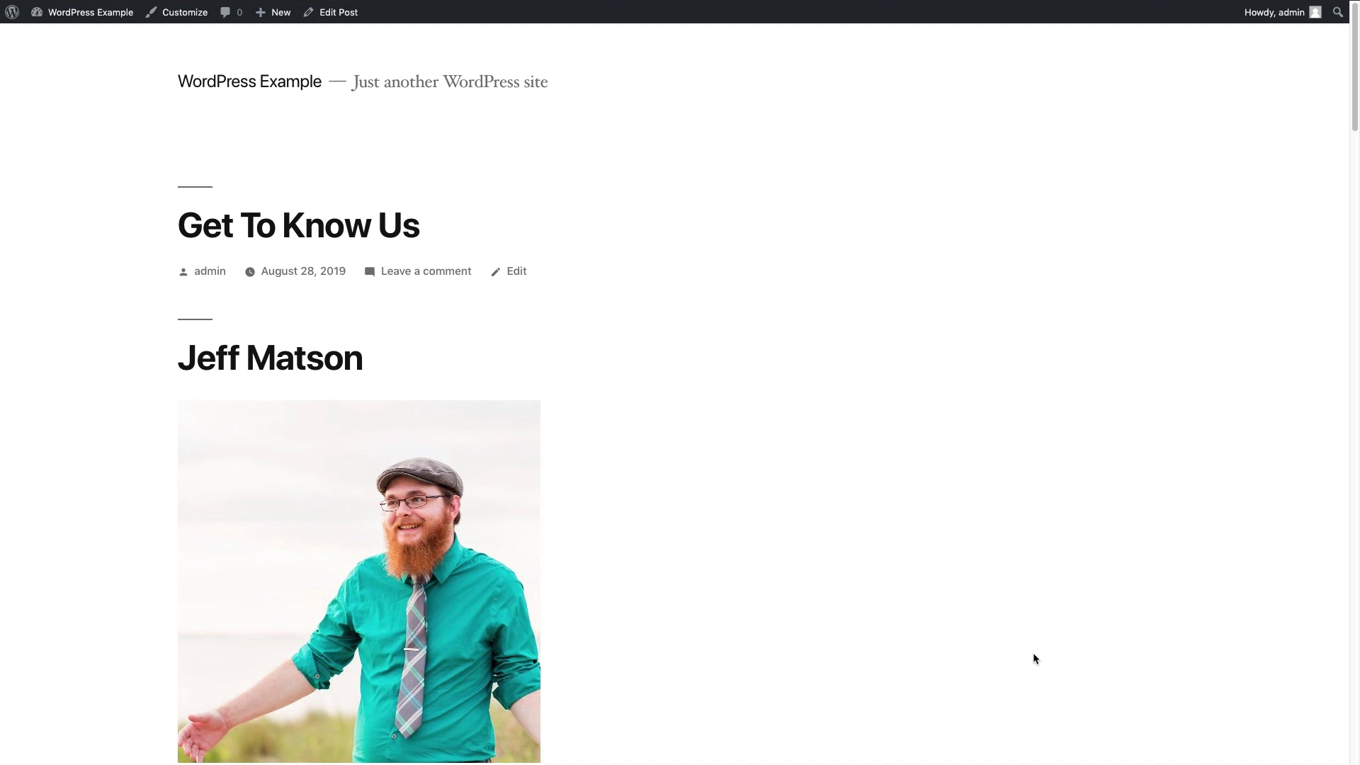
# Scroll through the published Get To Know Us post to review each profile and pet section
pyautogui.scroll(-10, 915, 603)
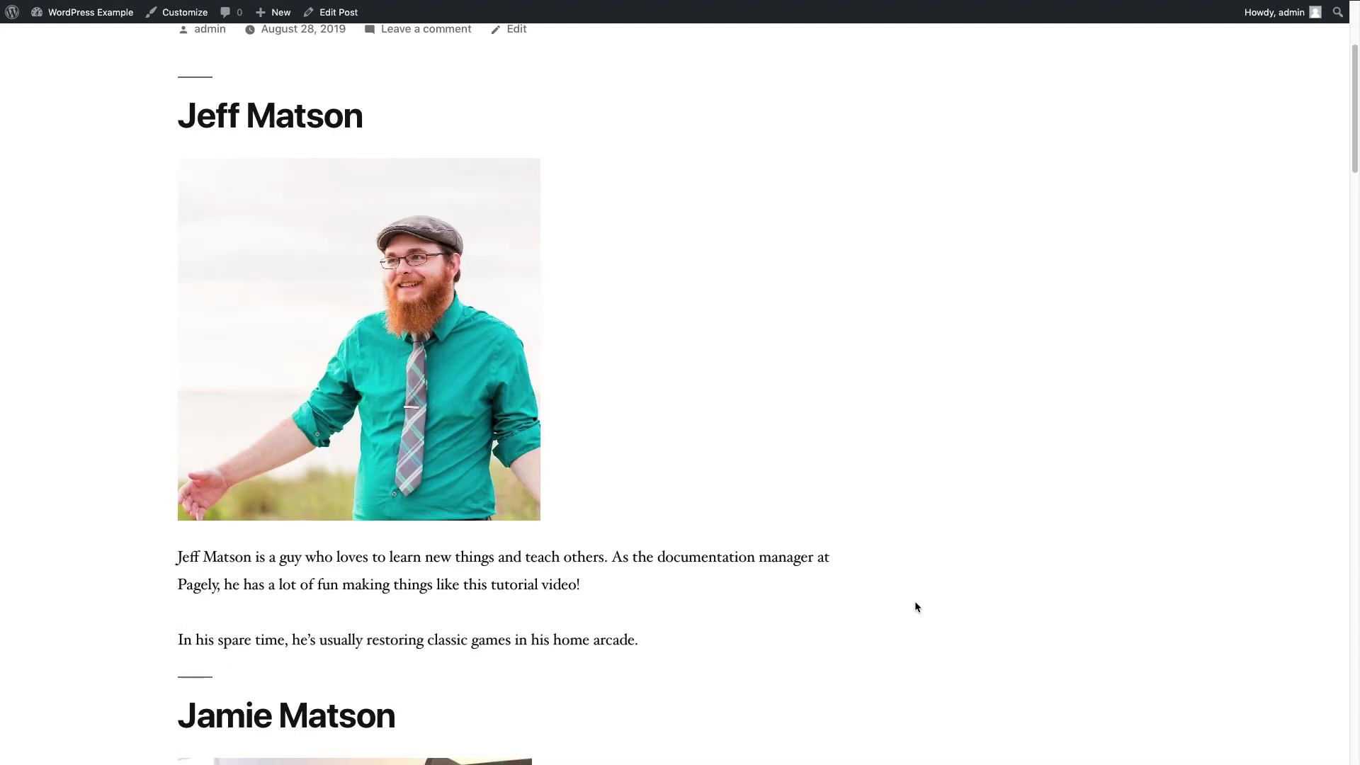
pyautogui.scroll(-10, 916, 604)
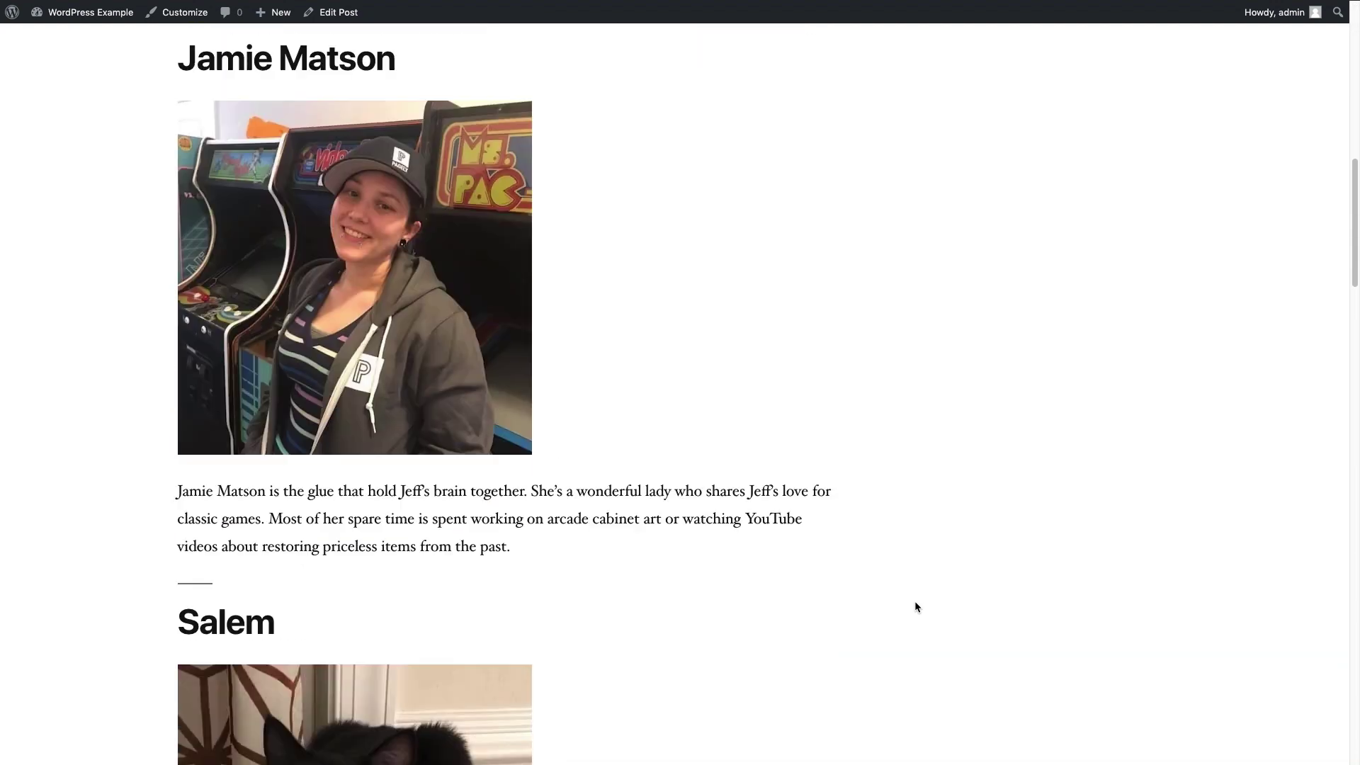
pyautogui.scroll(-10, 915, 603)
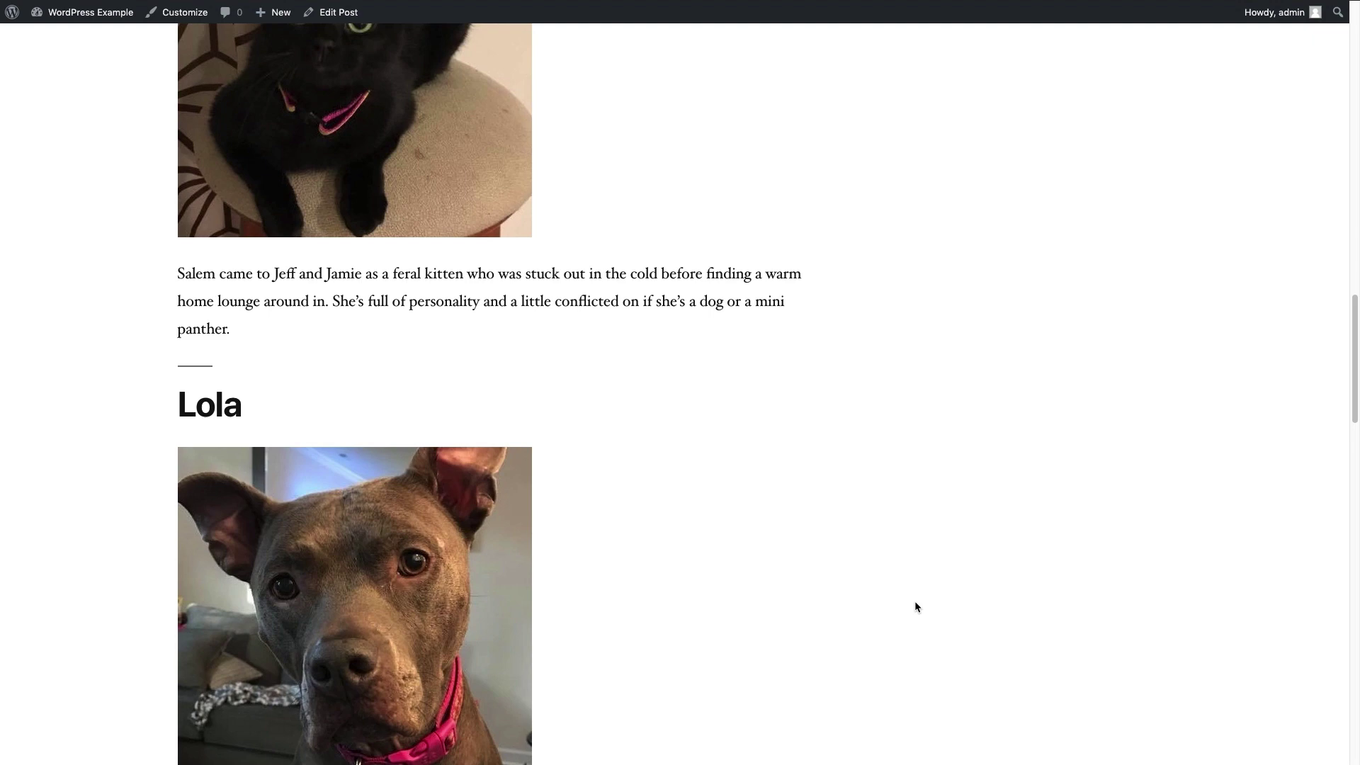
pyautogui.scroll(-10, 916, 607)
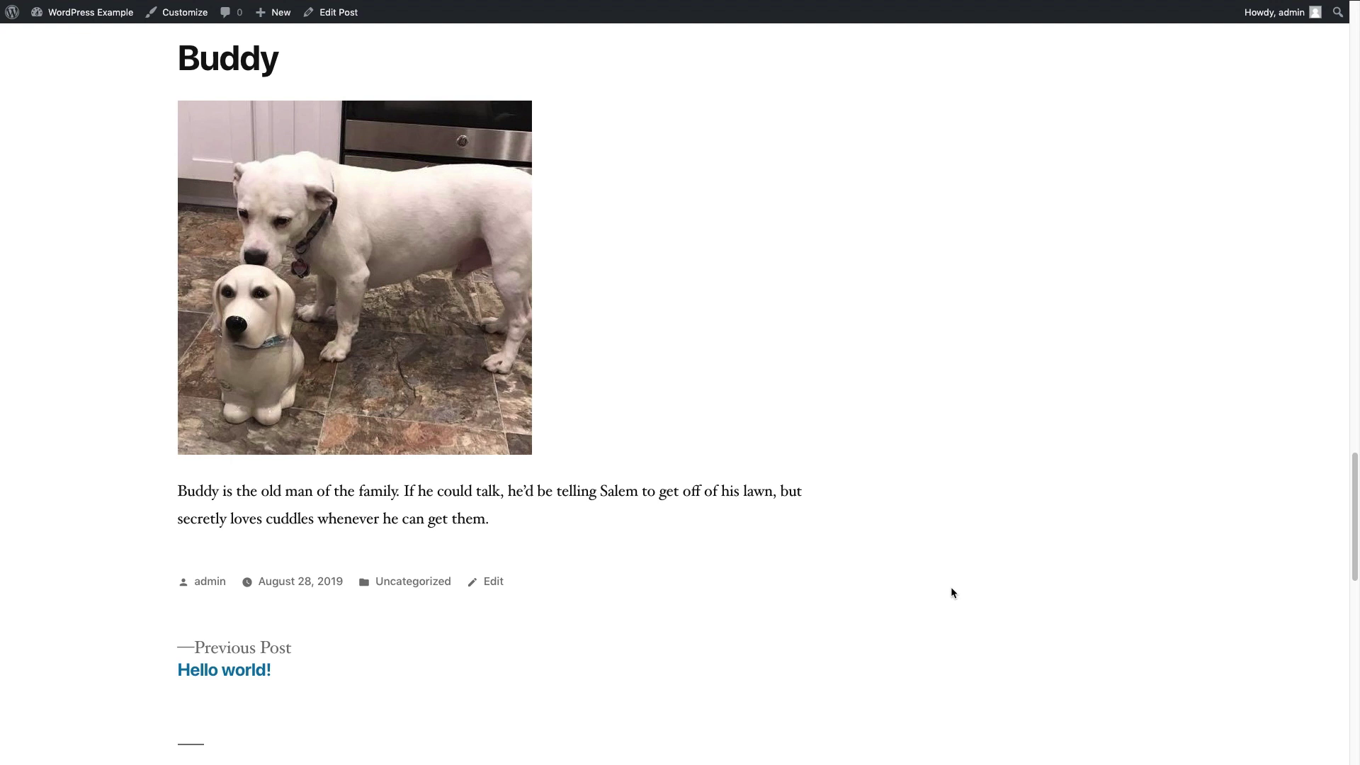
pyautogui.scroll(10, 951, 590)
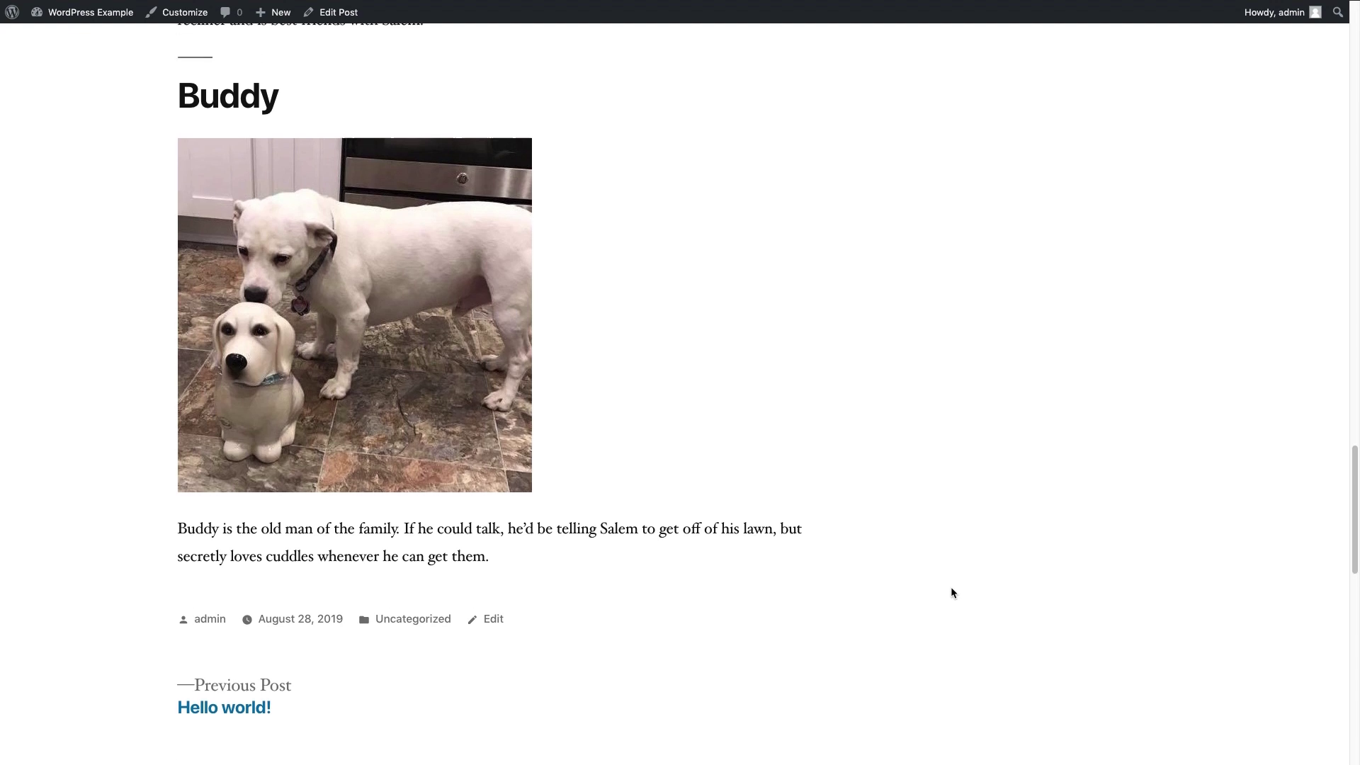
pyautogui.scroll(13, 950, 592)
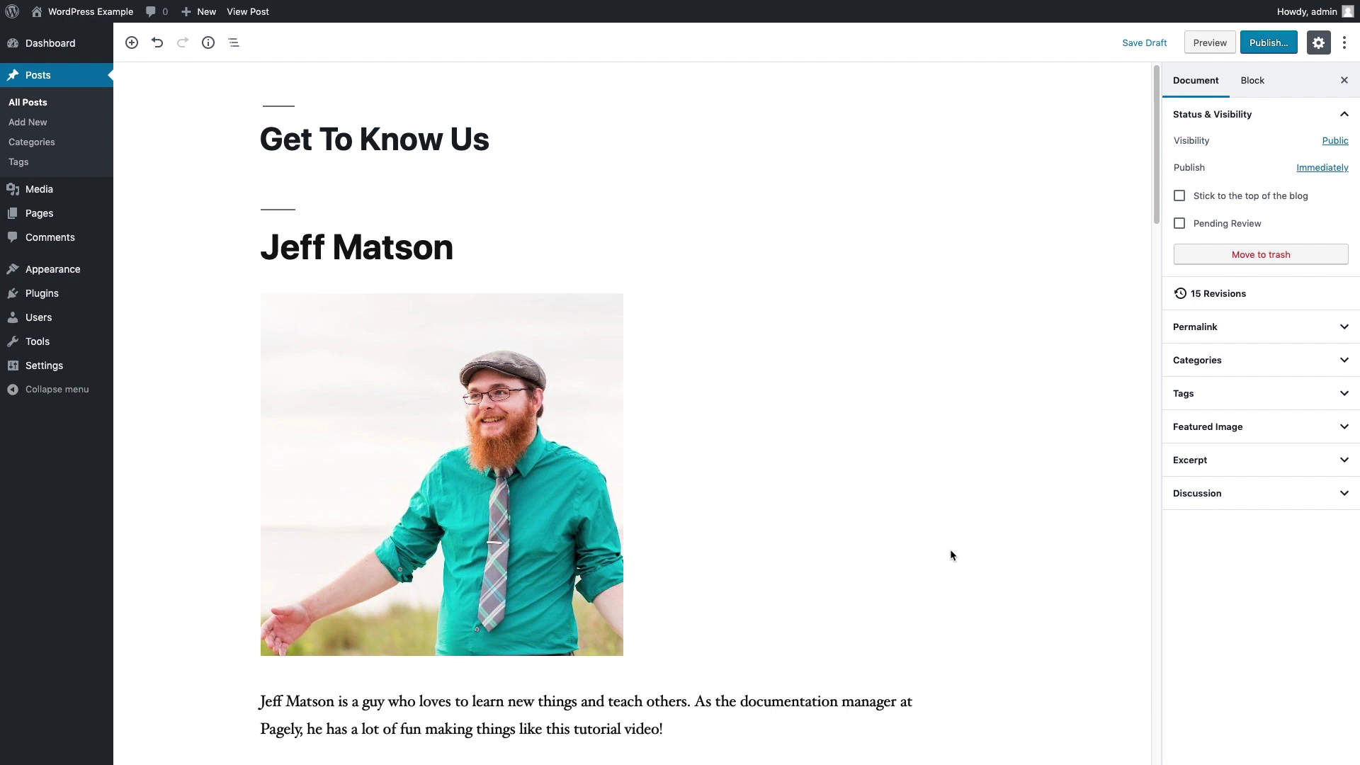
# Save the Get To Know Us post draft with Ctrl+S
pyautogui.hotkey('ctrl', 's')
# Insert a two-column block with Jeff's photo on the left and his heading and bio on the right
pyautogui.click(590, 195)
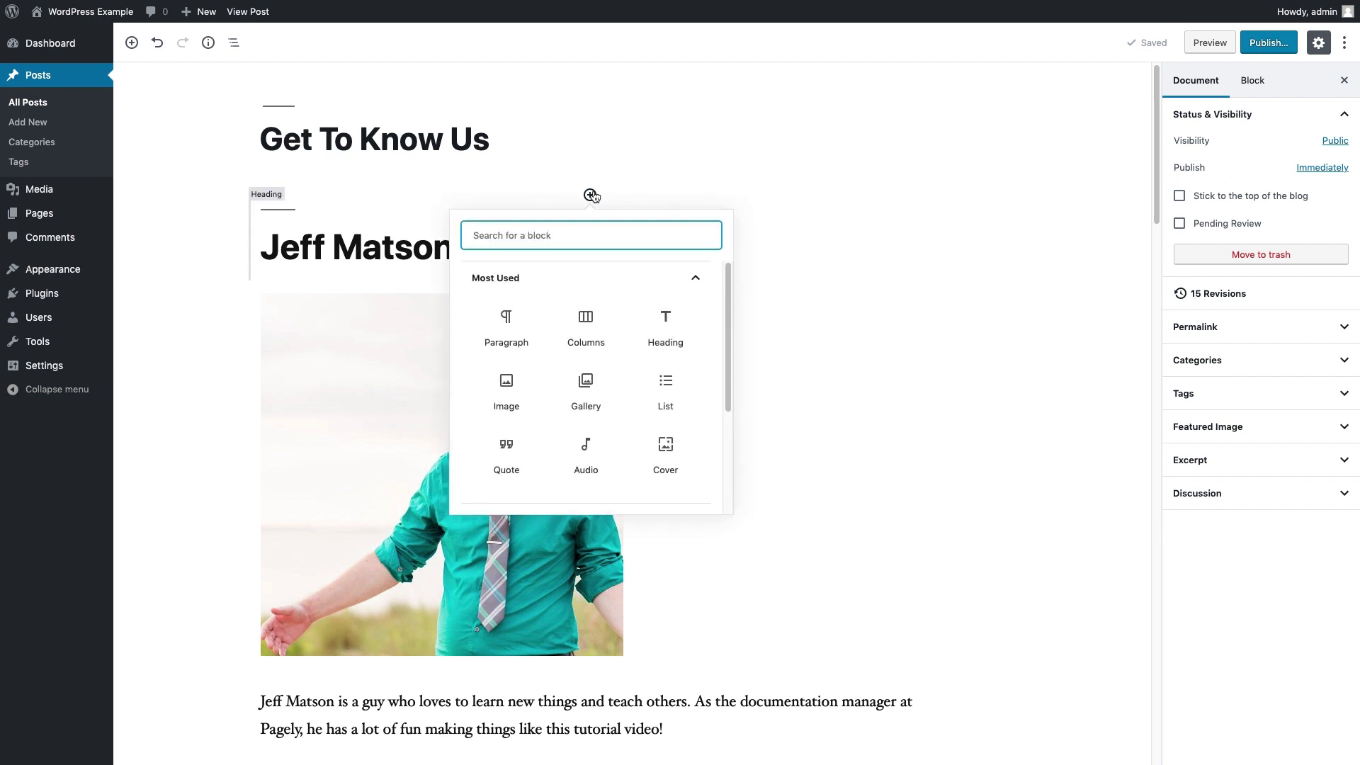
pyautogui.click(597, 328)
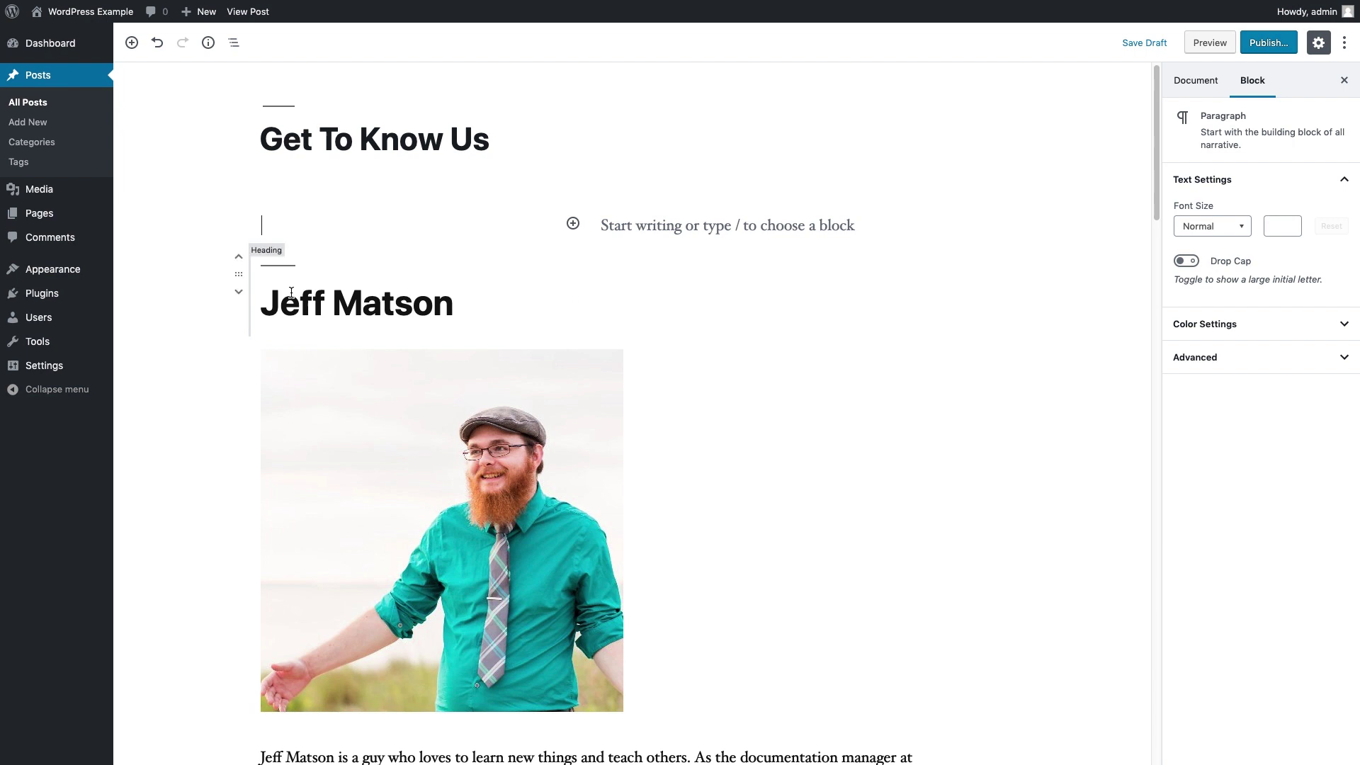
pyautogui.click(239, 276)
pyautogui.moveTo(239, 276); pyautogui.dragTo(649, 221)
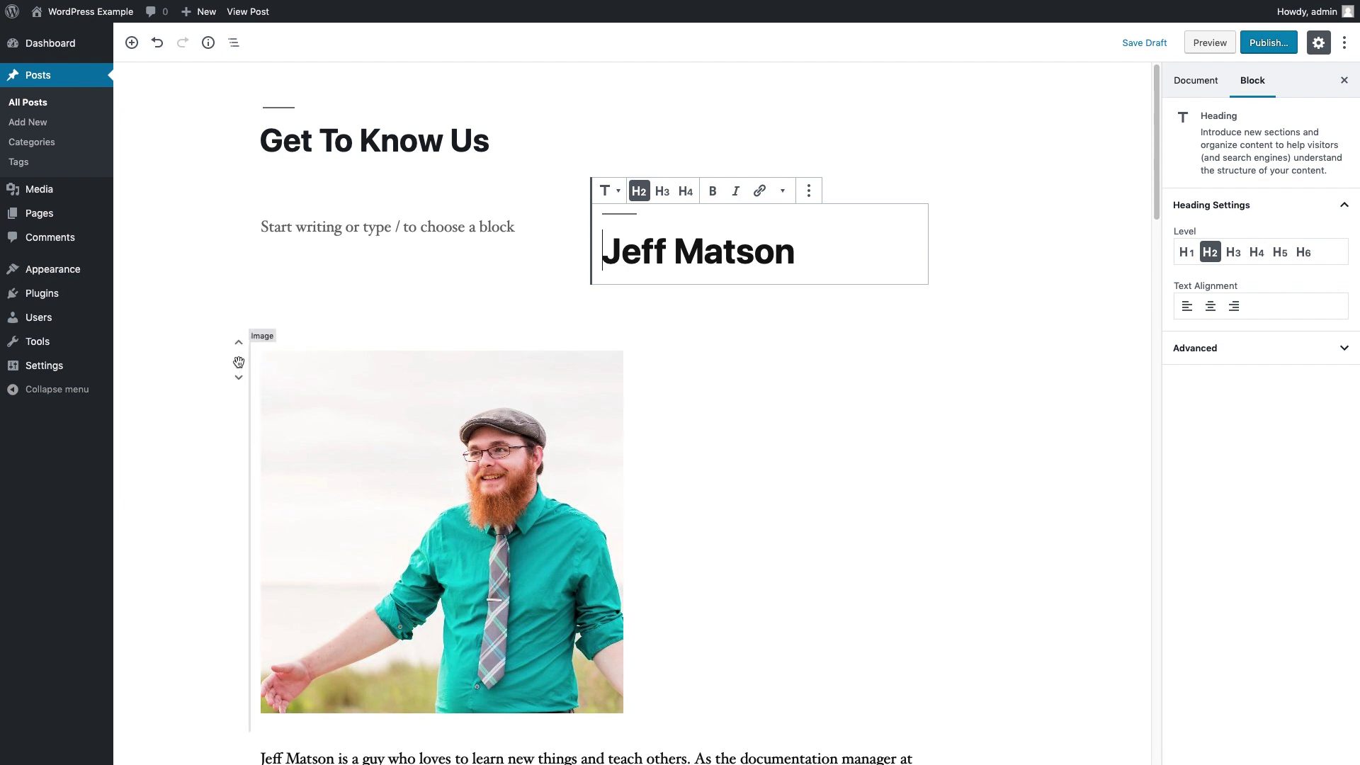
pyautogui.moveTo(239, 362); pyautogui.dragTo(287, 224)
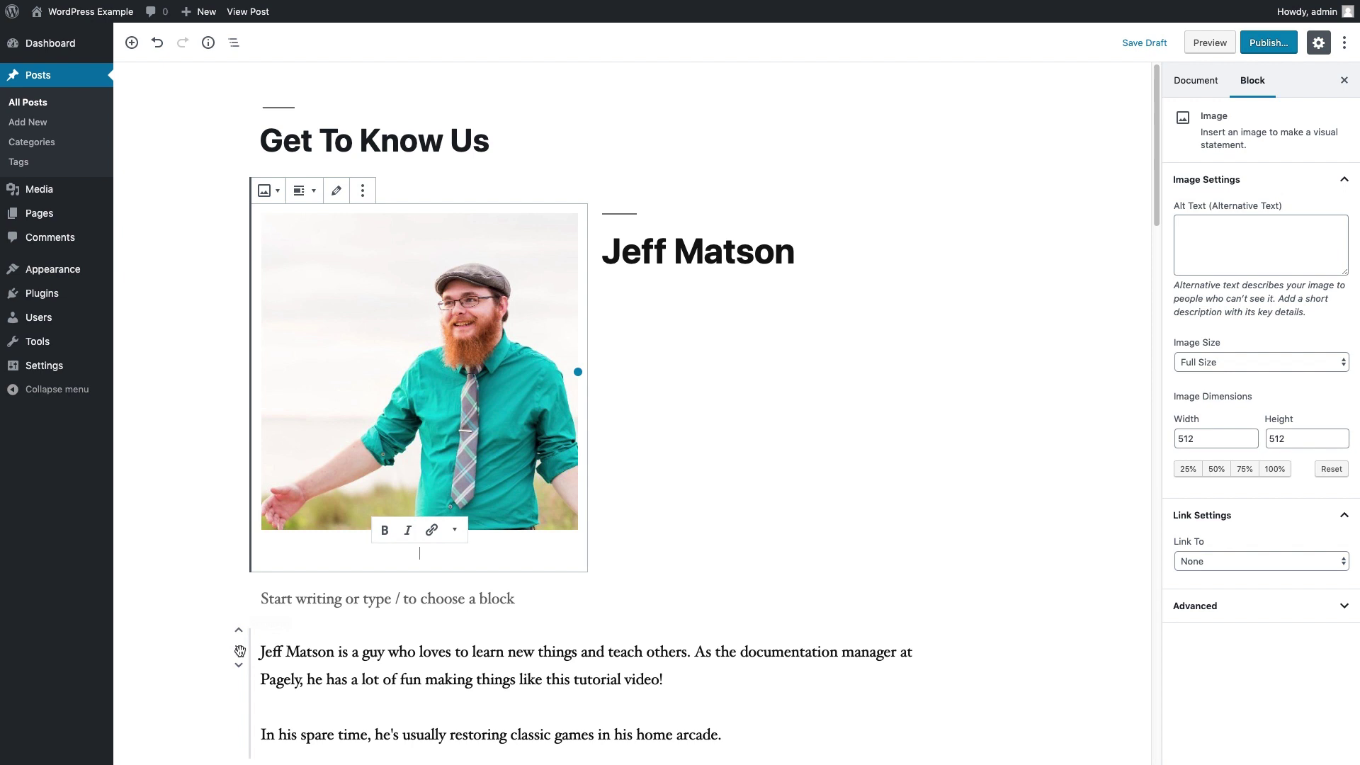
pyautogui.click(239, 649)
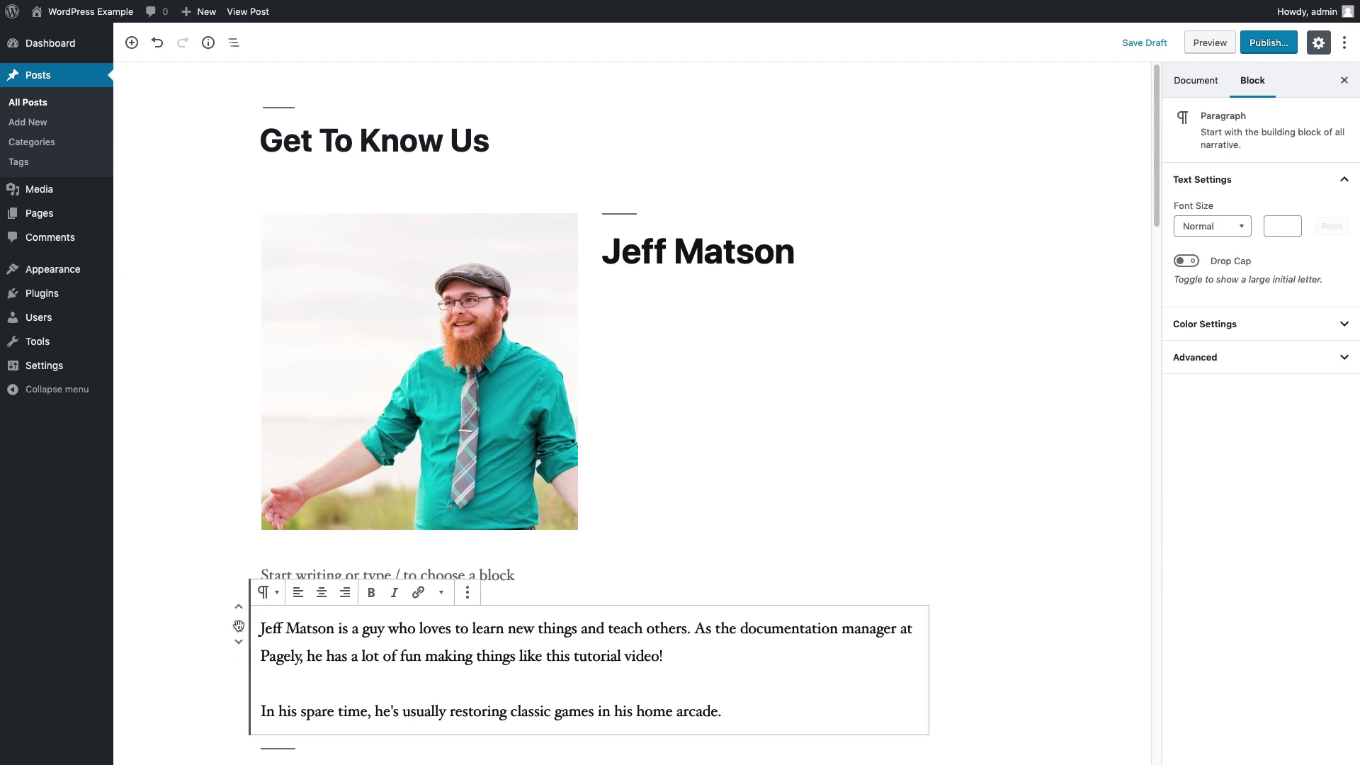
pyautogui.moveTo(239, 624); pyautogui.dragTo(626, 306)
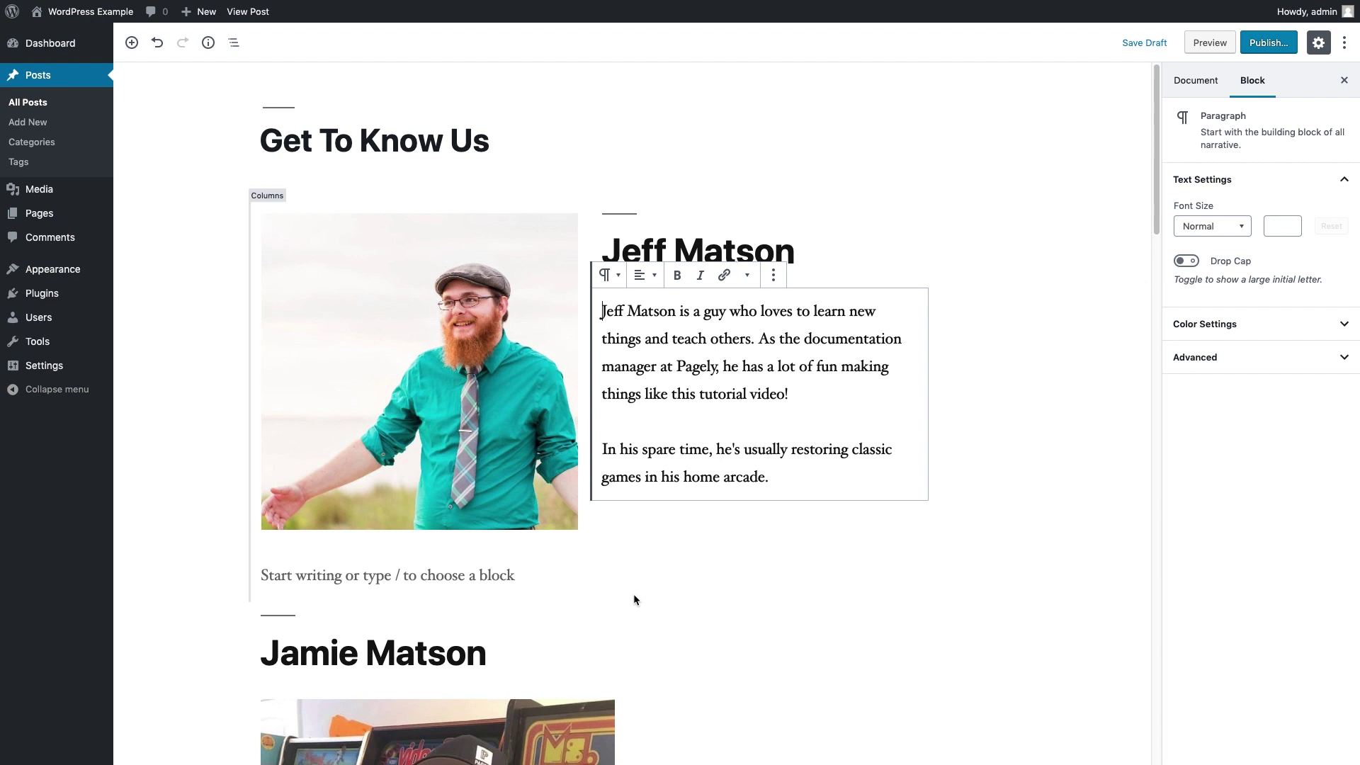
pyautogui.click(770, 630)
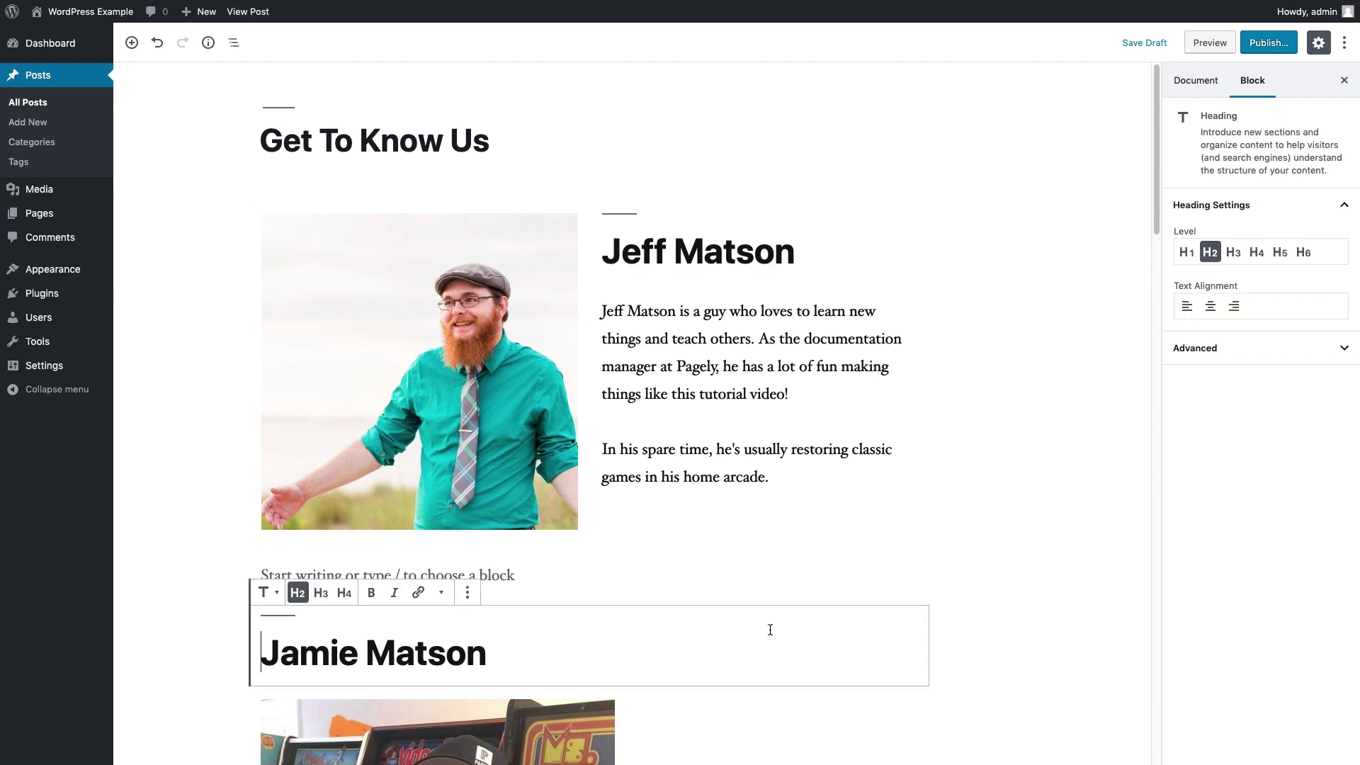
pyautogui.click(513, 566)
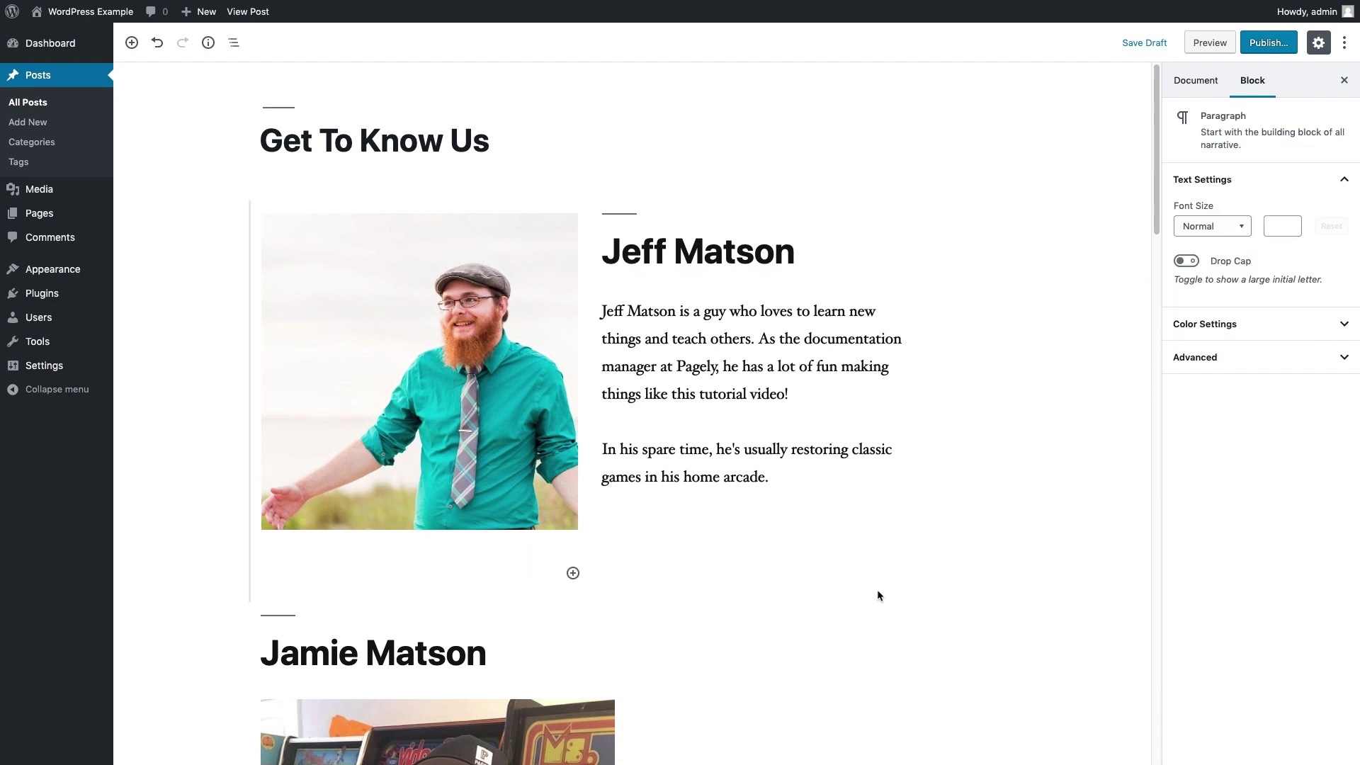
pyautogui.click(907, 586)
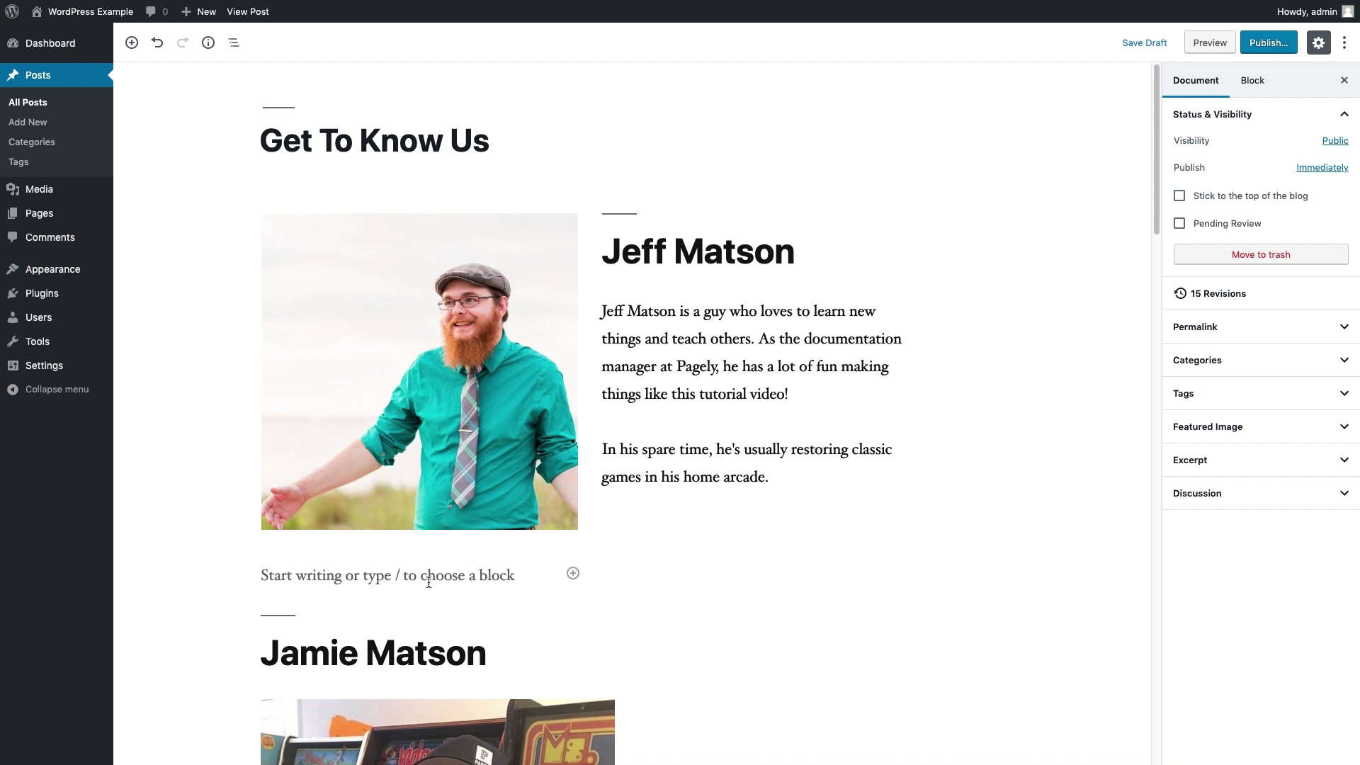
pyautogui.click(462, 597)
pyautogui.press('BackSpace')
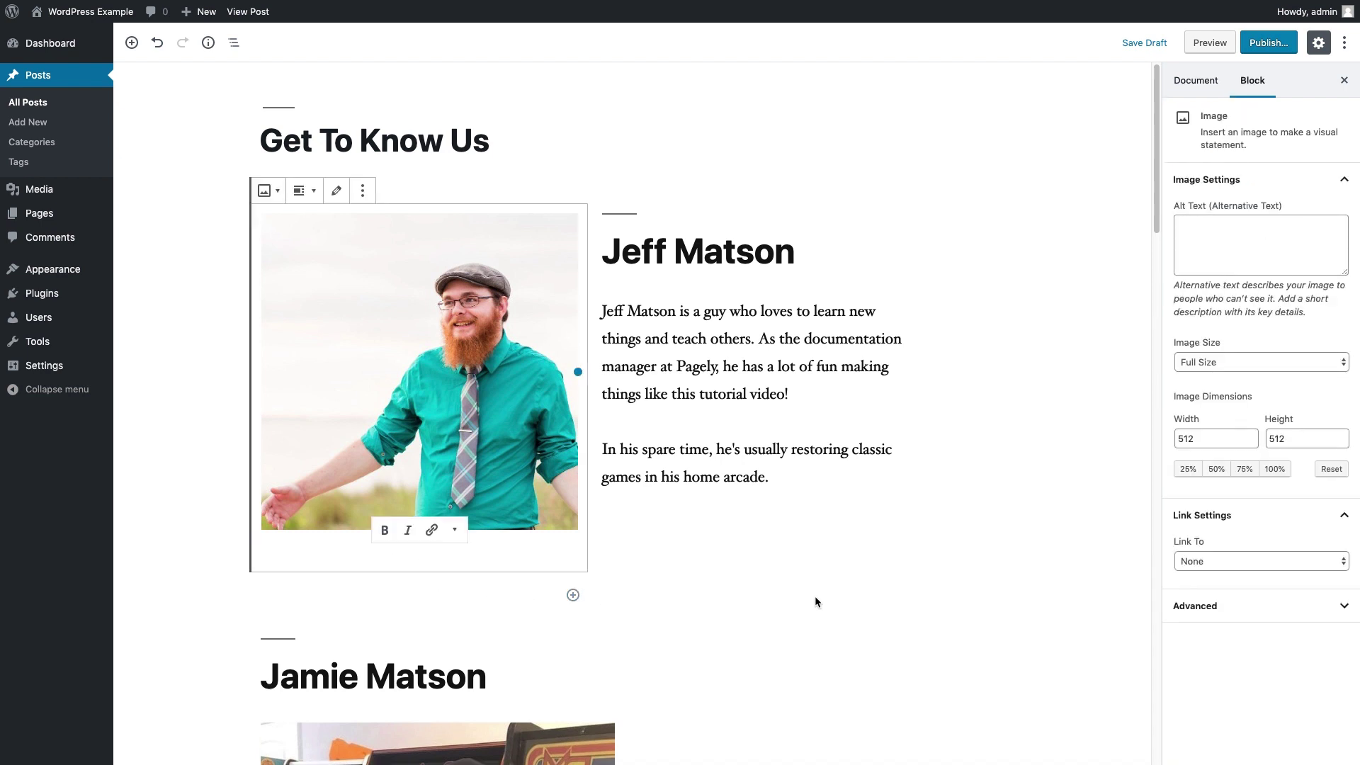
pyautogui.scroll(-2, 821, 604)
pyautogui.scroll(-6, 820, 604)
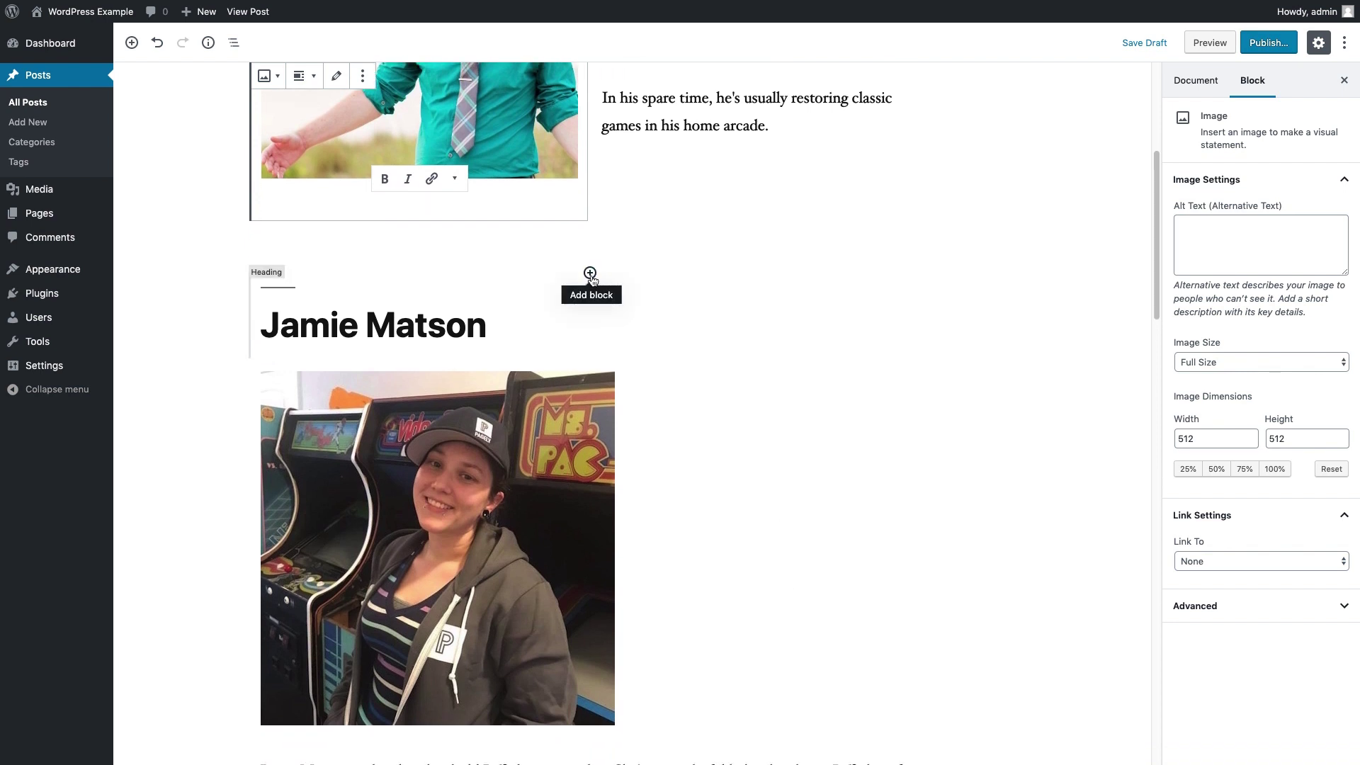
# Insert a two-column block with Jamie's heading and bio on the left and her photo on the right
pyautogui.click(591, 275)
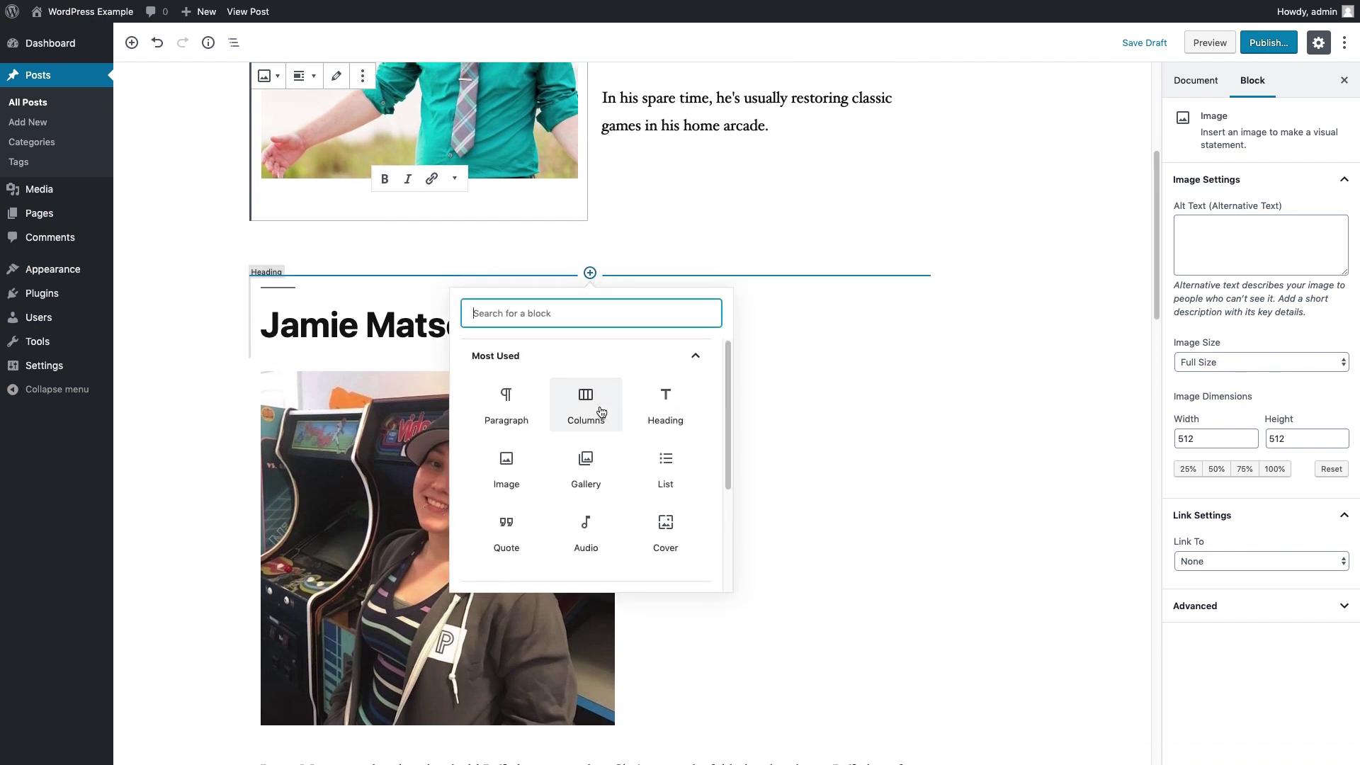
pyautogui.click(601, 411)
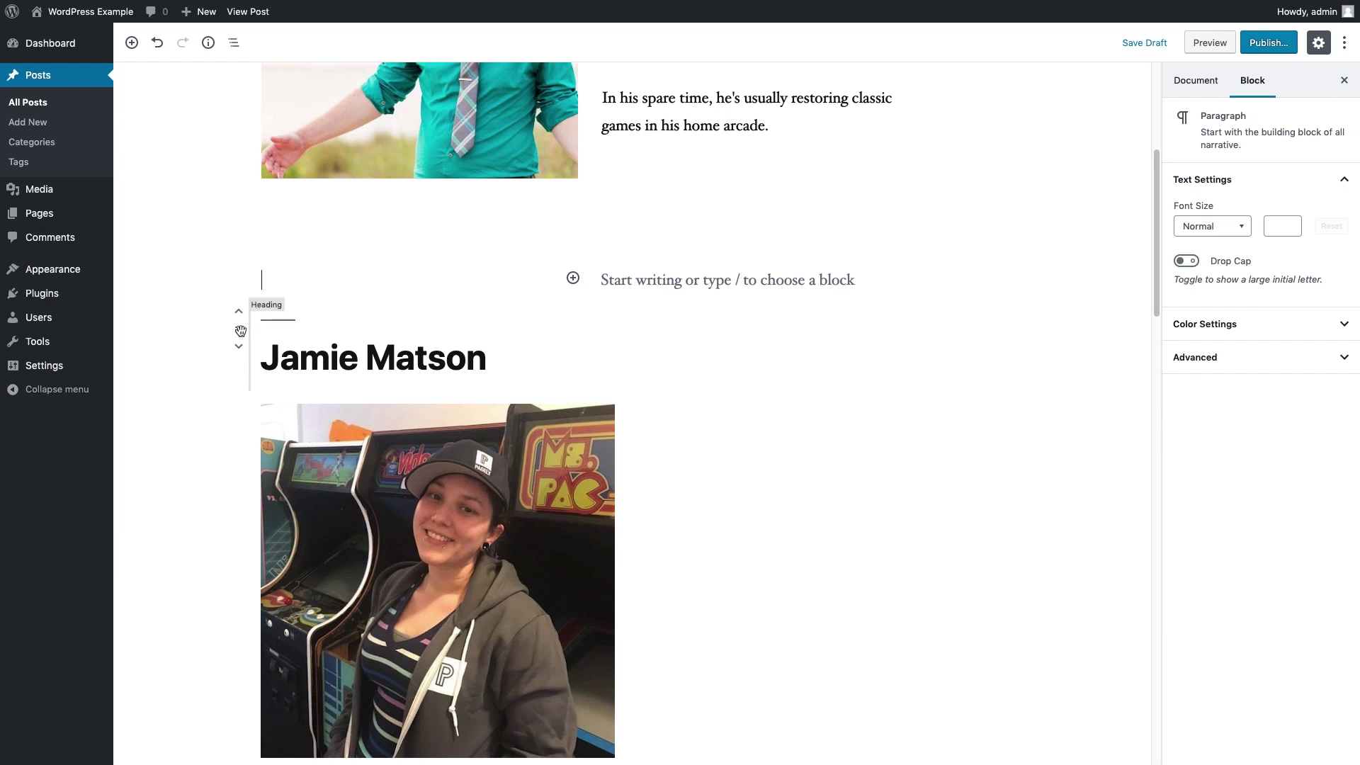
pyautogui.click(238, 332)
pyautogui.moveTo(238, 331); pyautogui.dragTo(464, 283)
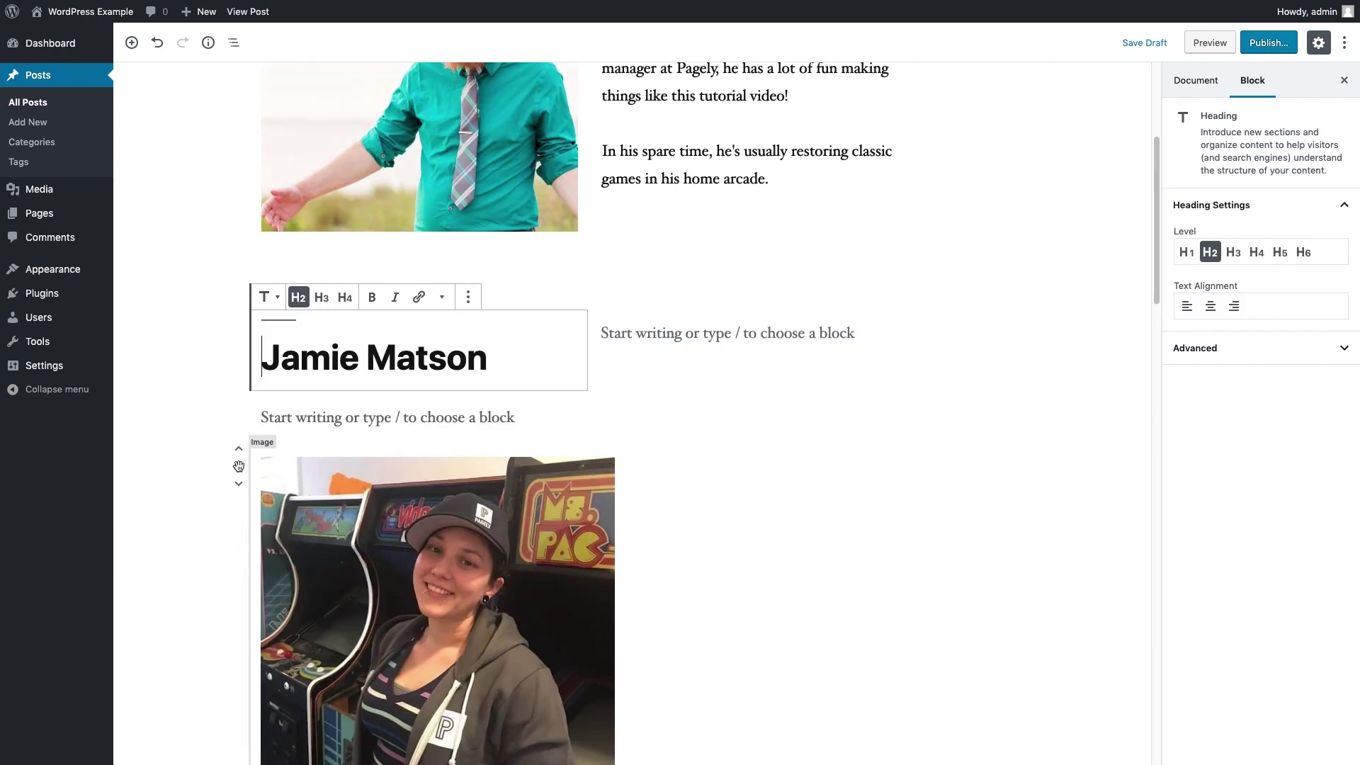
pyautogui.moveTo(239, 542); pyautogui.dragTo(655, 331)
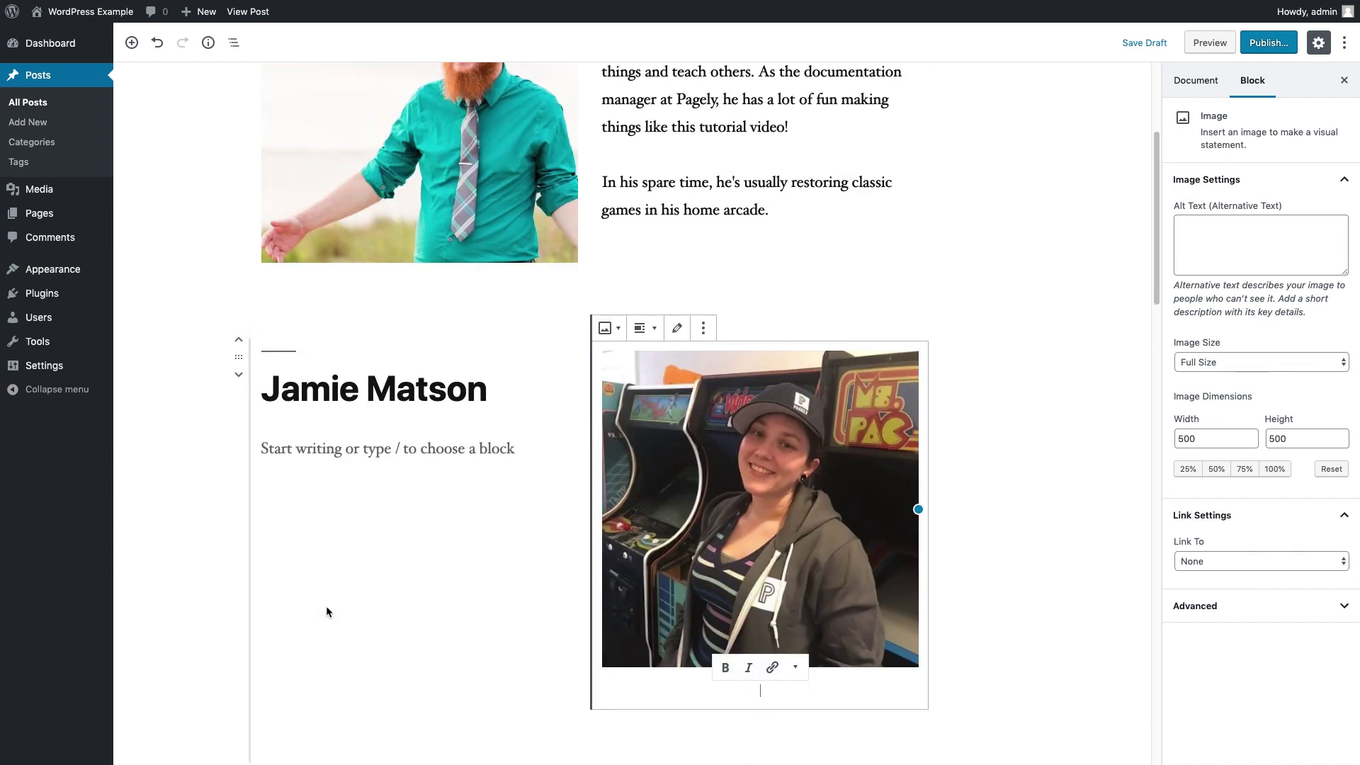
pyautogui.click(241, 582)
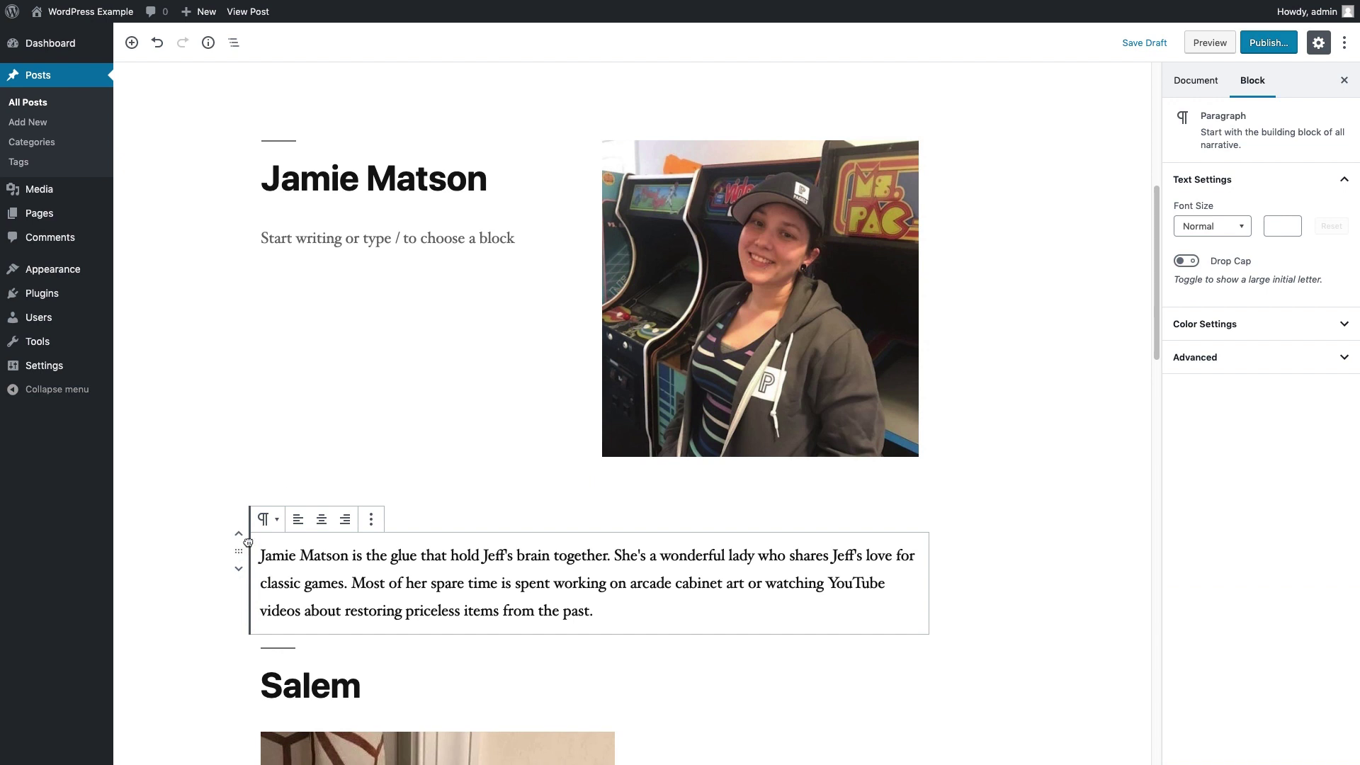
pyautogui.moveTo(240, 550); pyautogui.dragTo(272, 252)
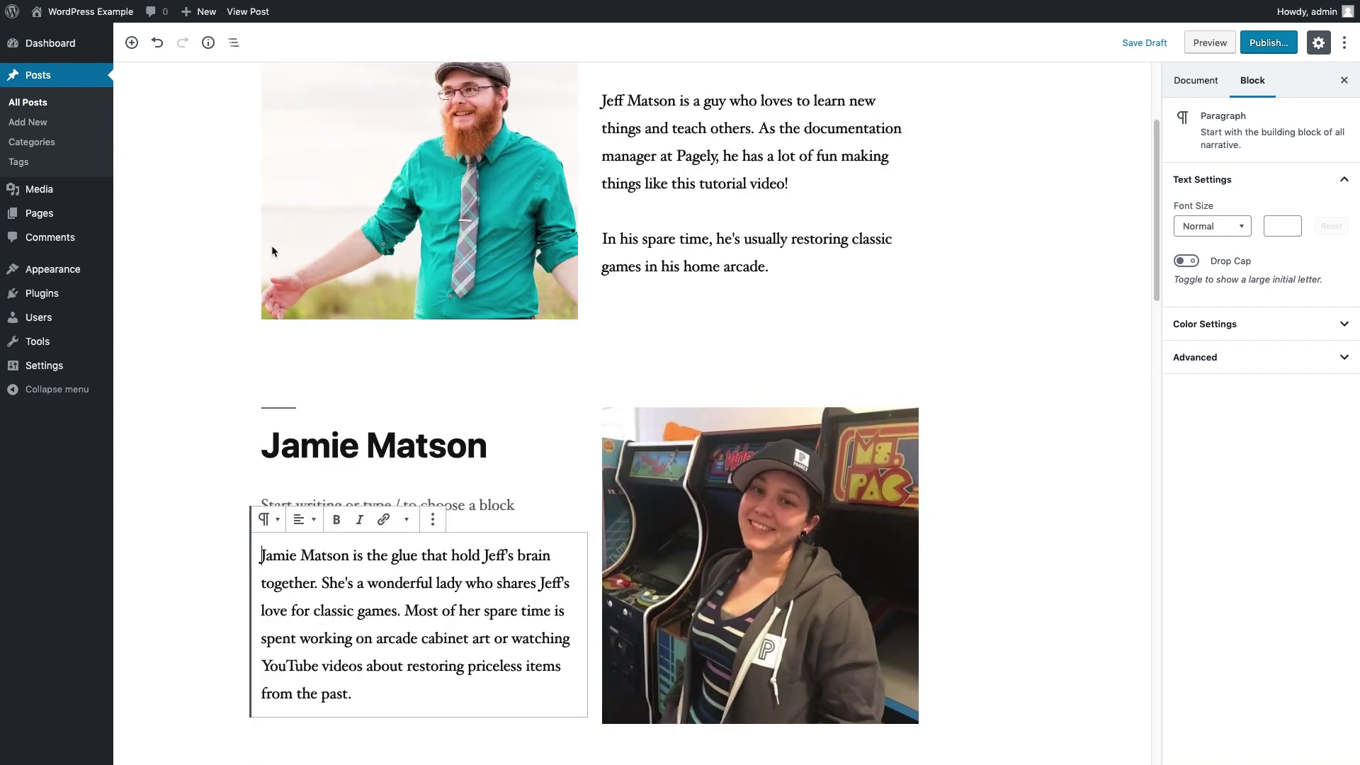
pyautogui.click(1050, 563)
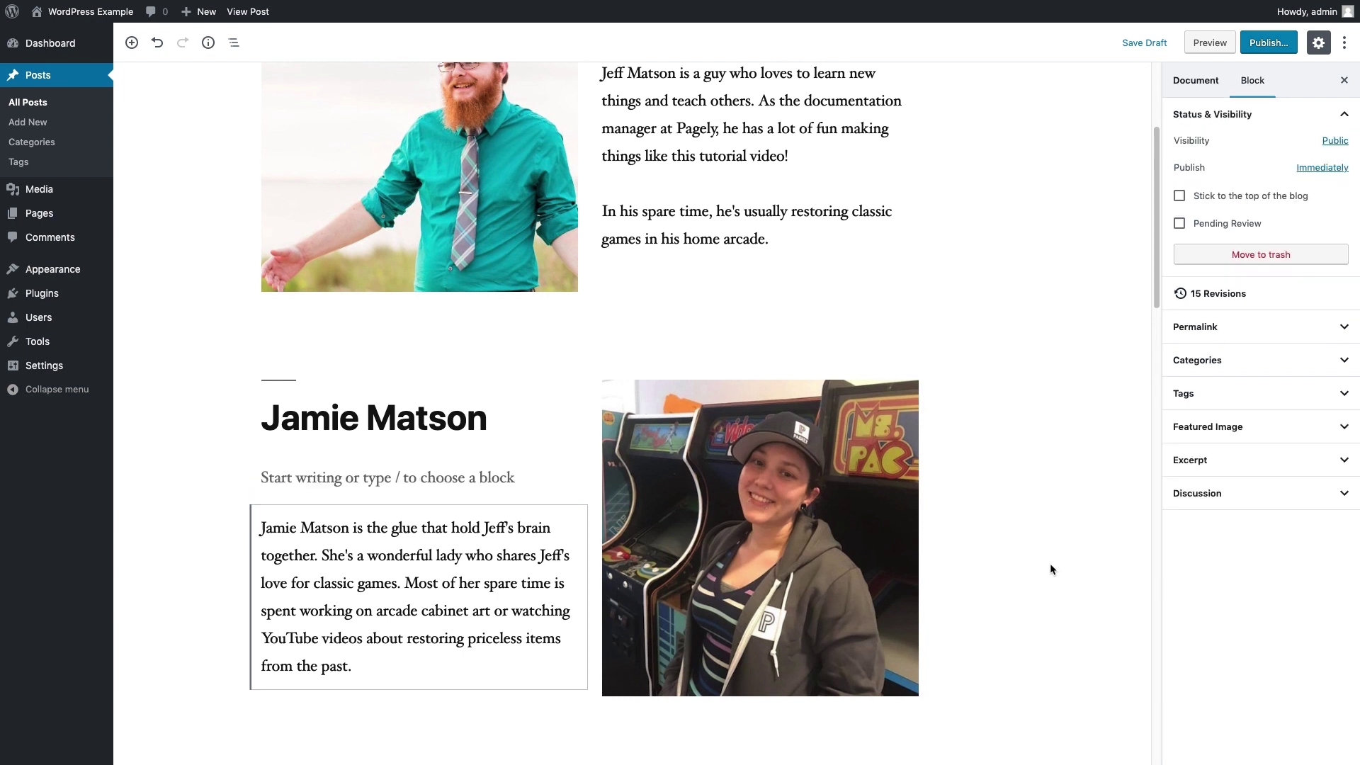
pyautogui.click(497, 482)
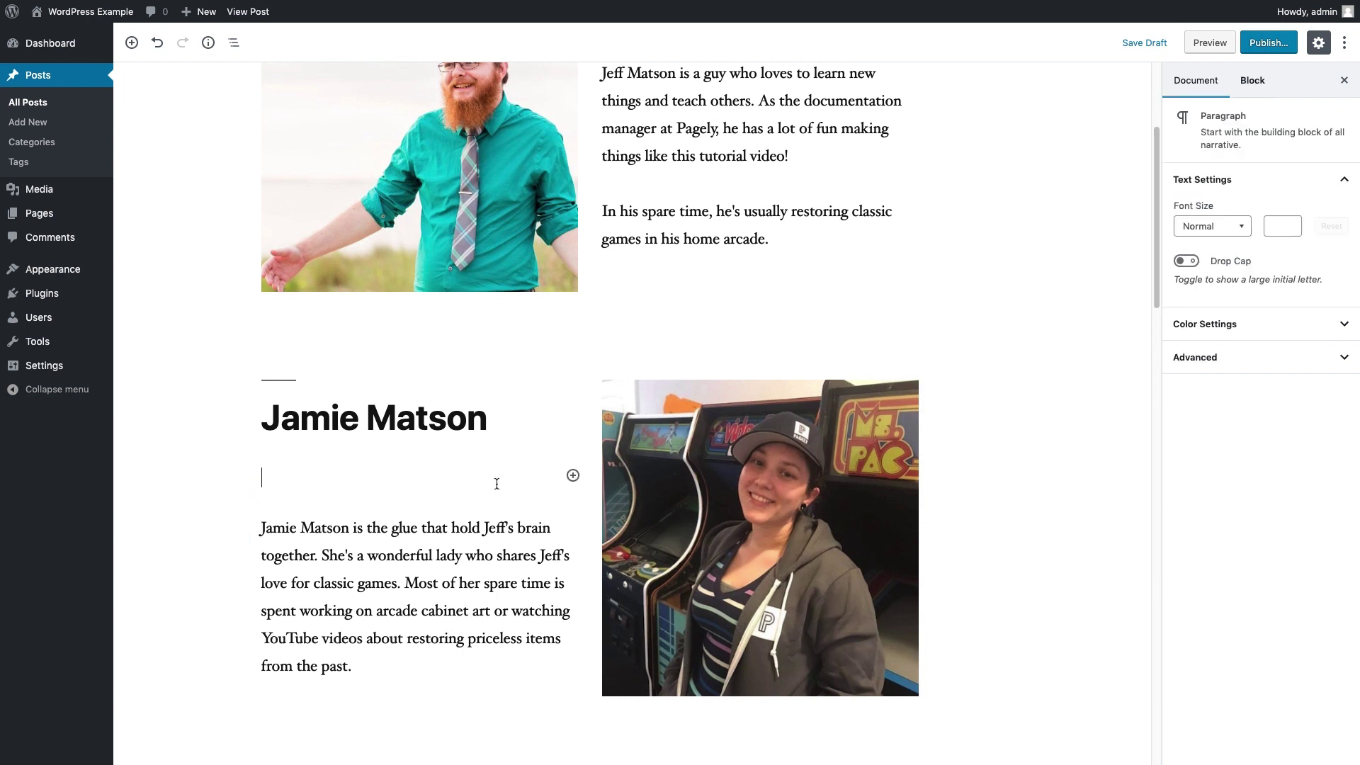
pyautogui.press('BackSpace')
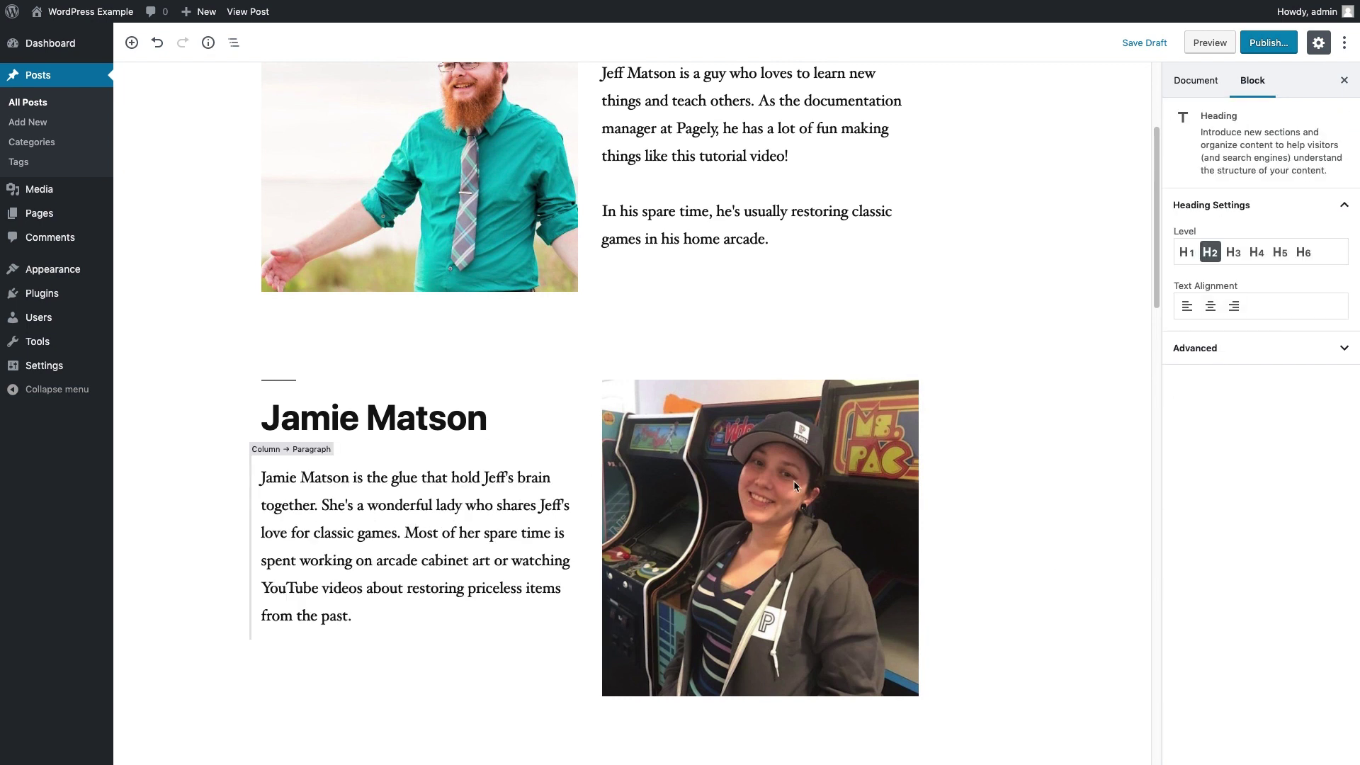
pyautogui.click(1003, 453)
pyautogui.scroll(2, 1003, 459)
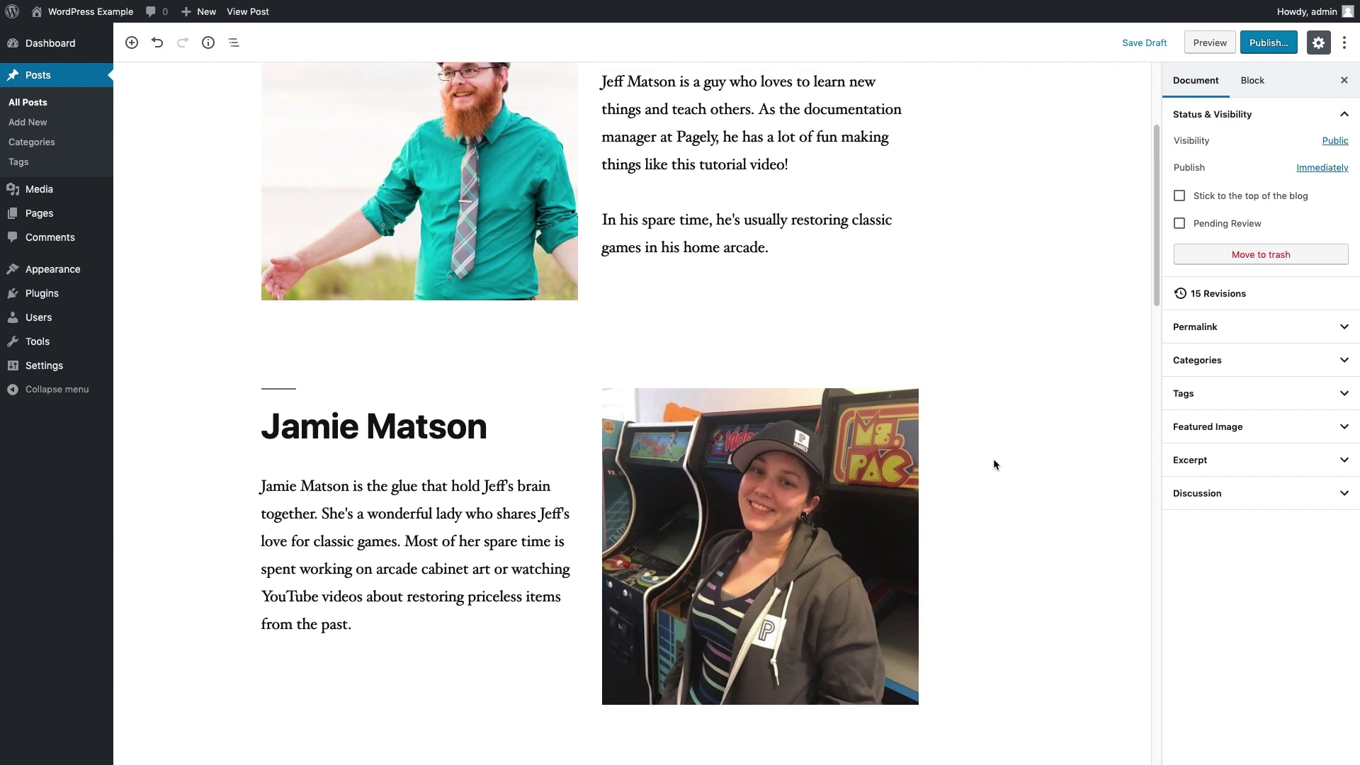
pyautogui.scroll(3, 994, 460)
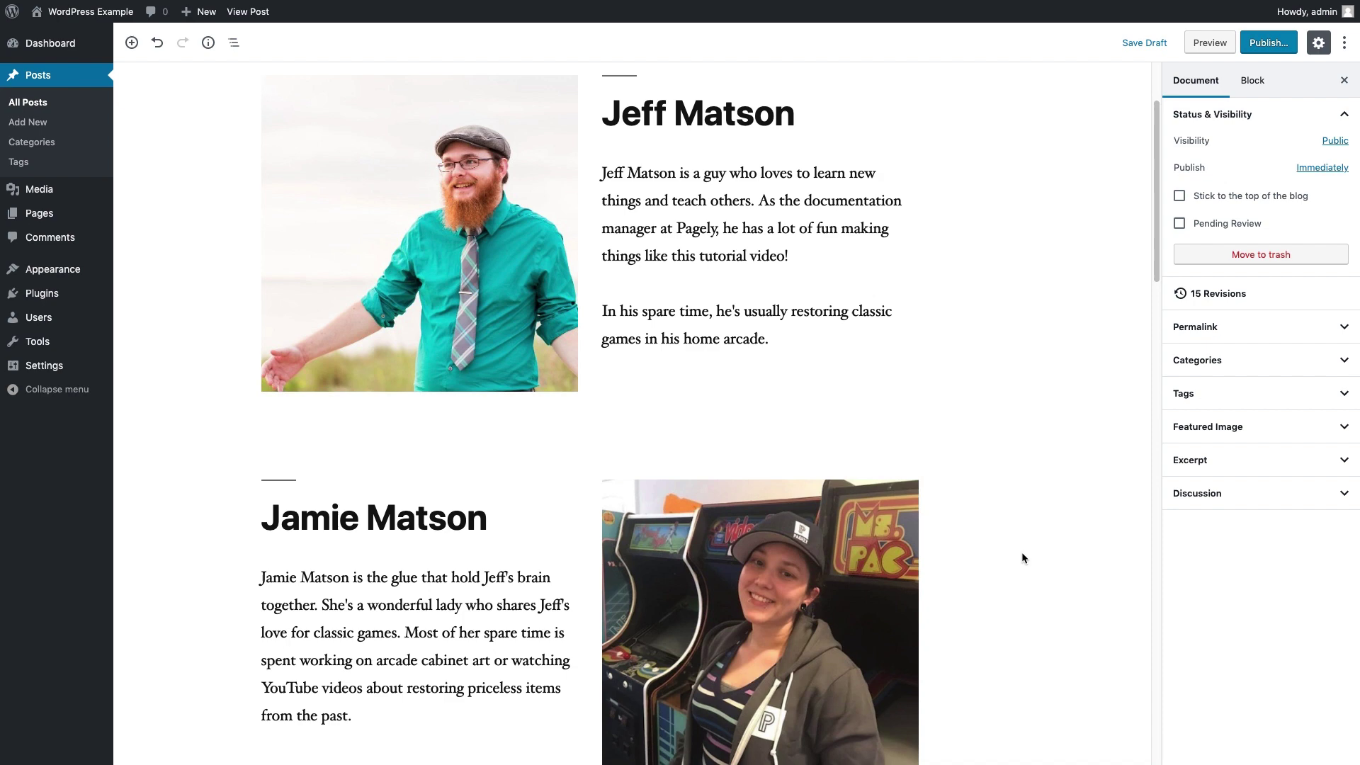
# Insert a Columns block above the Salem heading and raise its column count from 2 to 3
pyautogui.scroll(-5, 1023, 555)
pyautogui.scroll(-10, 1022, 557)
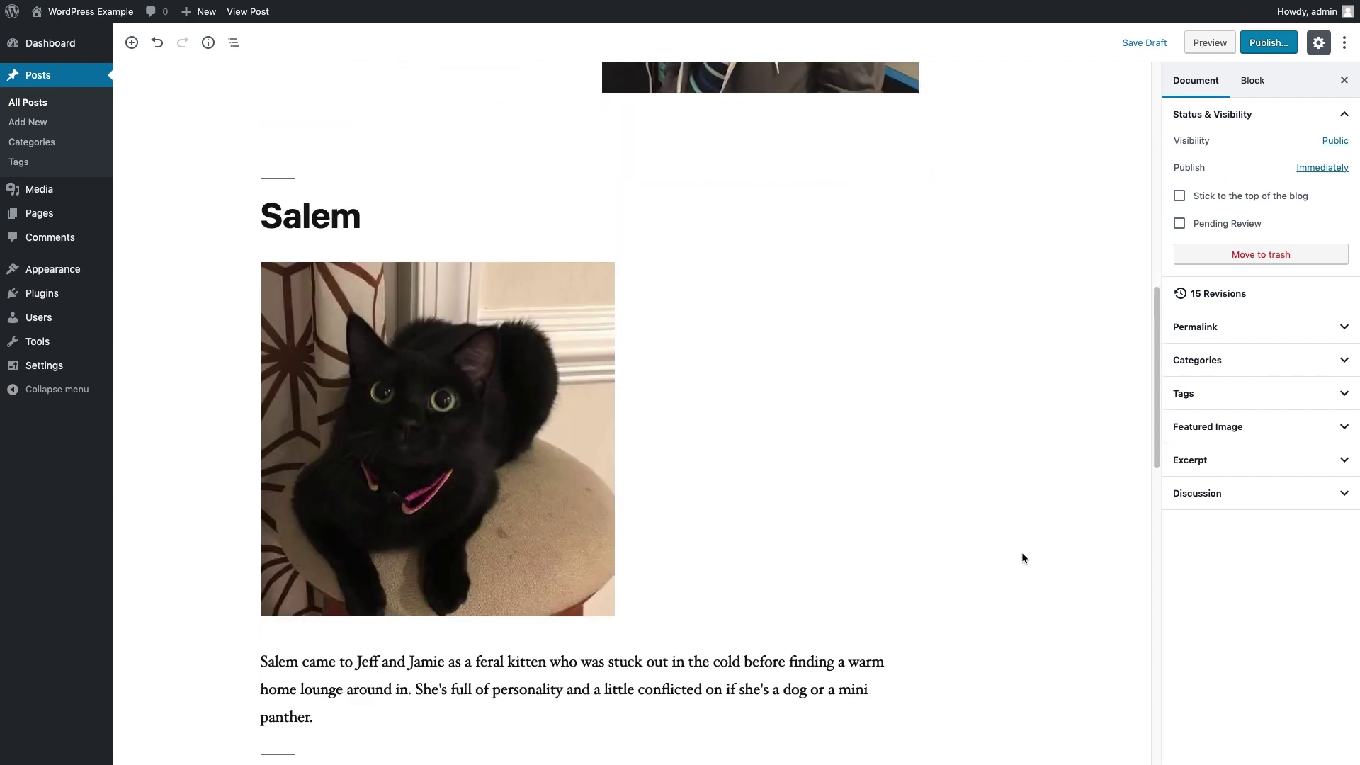
pyautogui.moveTo(593, 150)
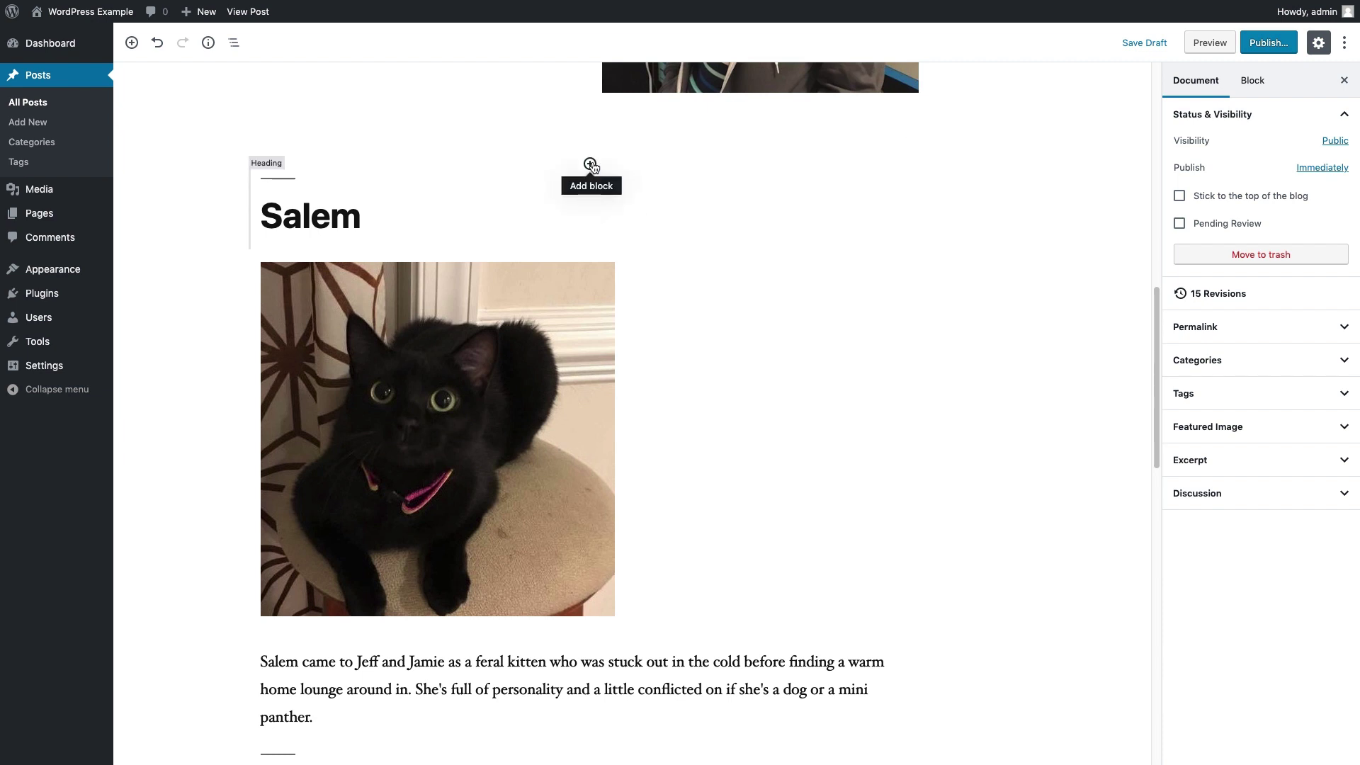
pyautogui.click(591, 164)
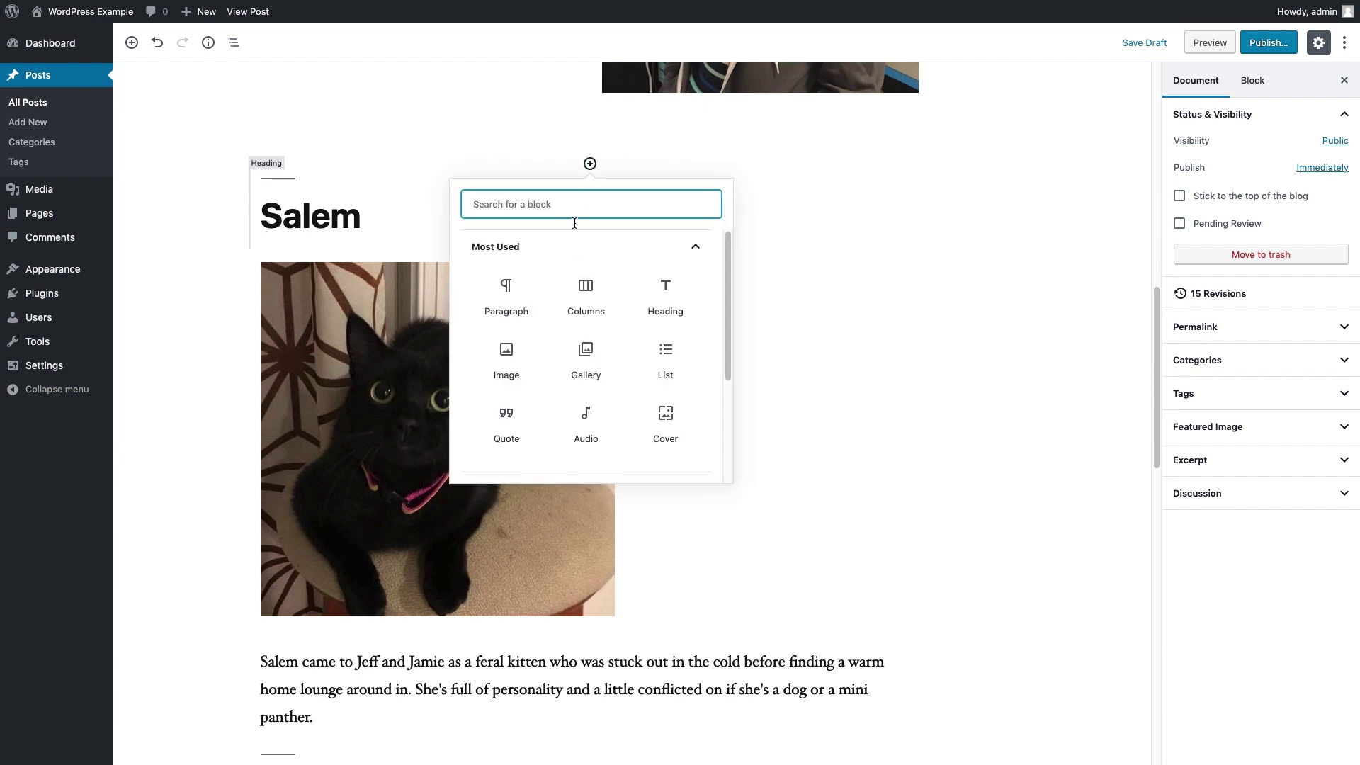
pyautogui.click(585, 296)
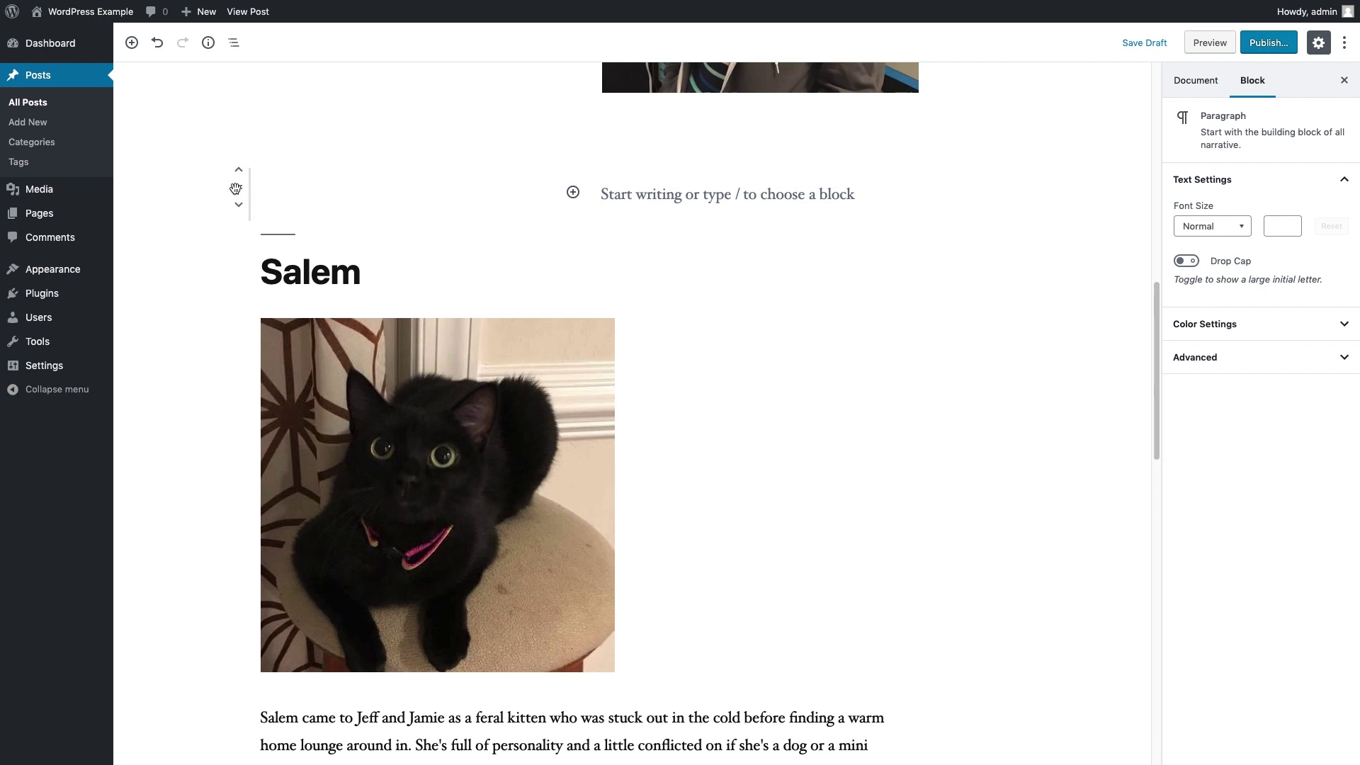
pyautogui.click(236, 189)
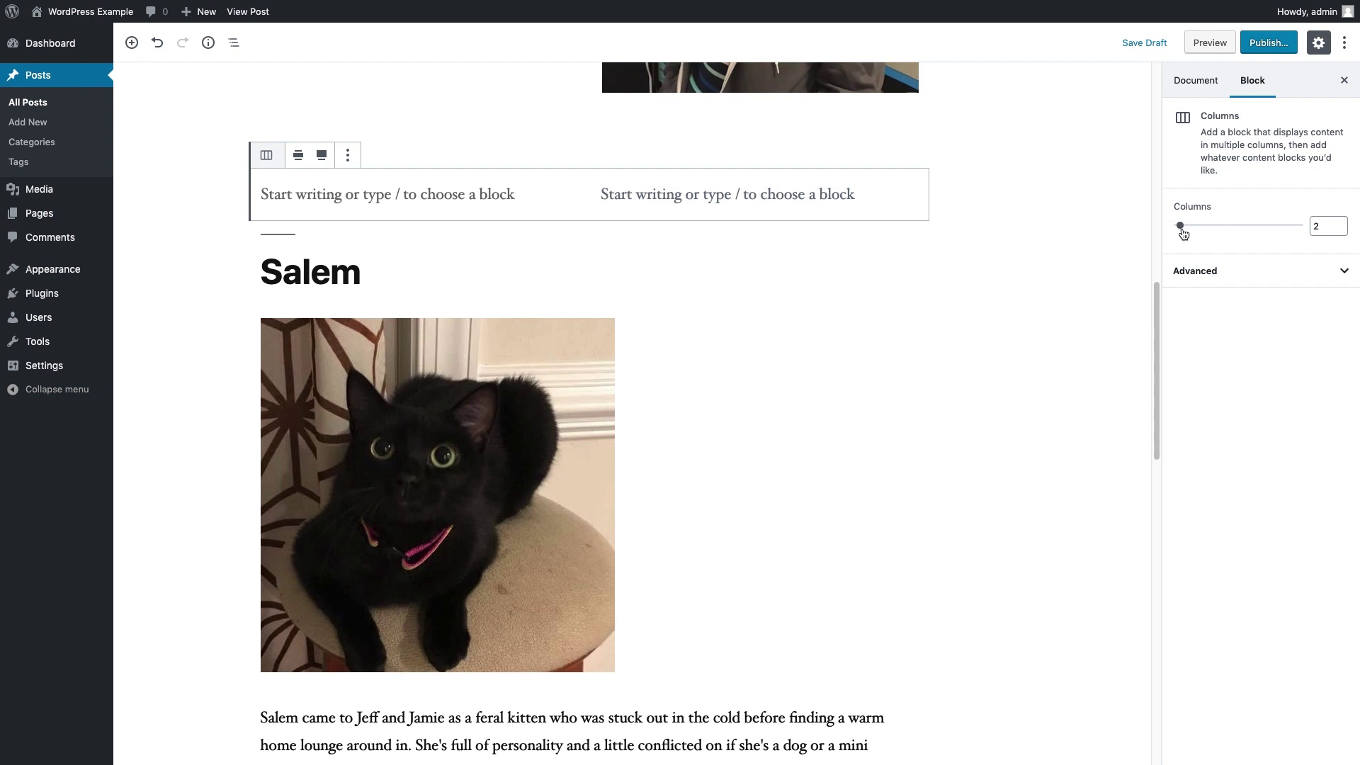
pyautogui.moveTo(1180, 229); pyautogui.dragTo(1204, 233)
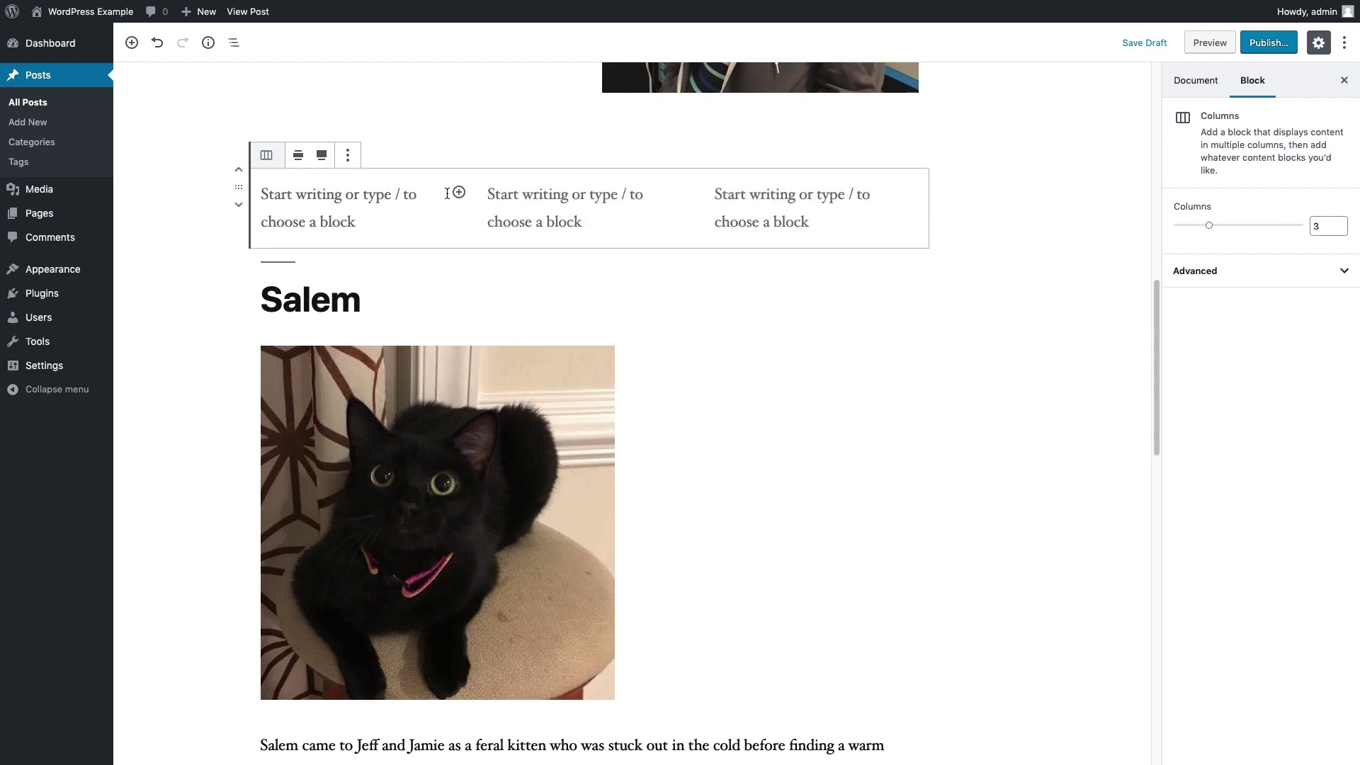
# Move the Salem heading, photo and description into the first column
pyautogui.moveTo(236, 283)
pyautogui.moveTo(239, 274); pyautogui.dragTo(287, 201)
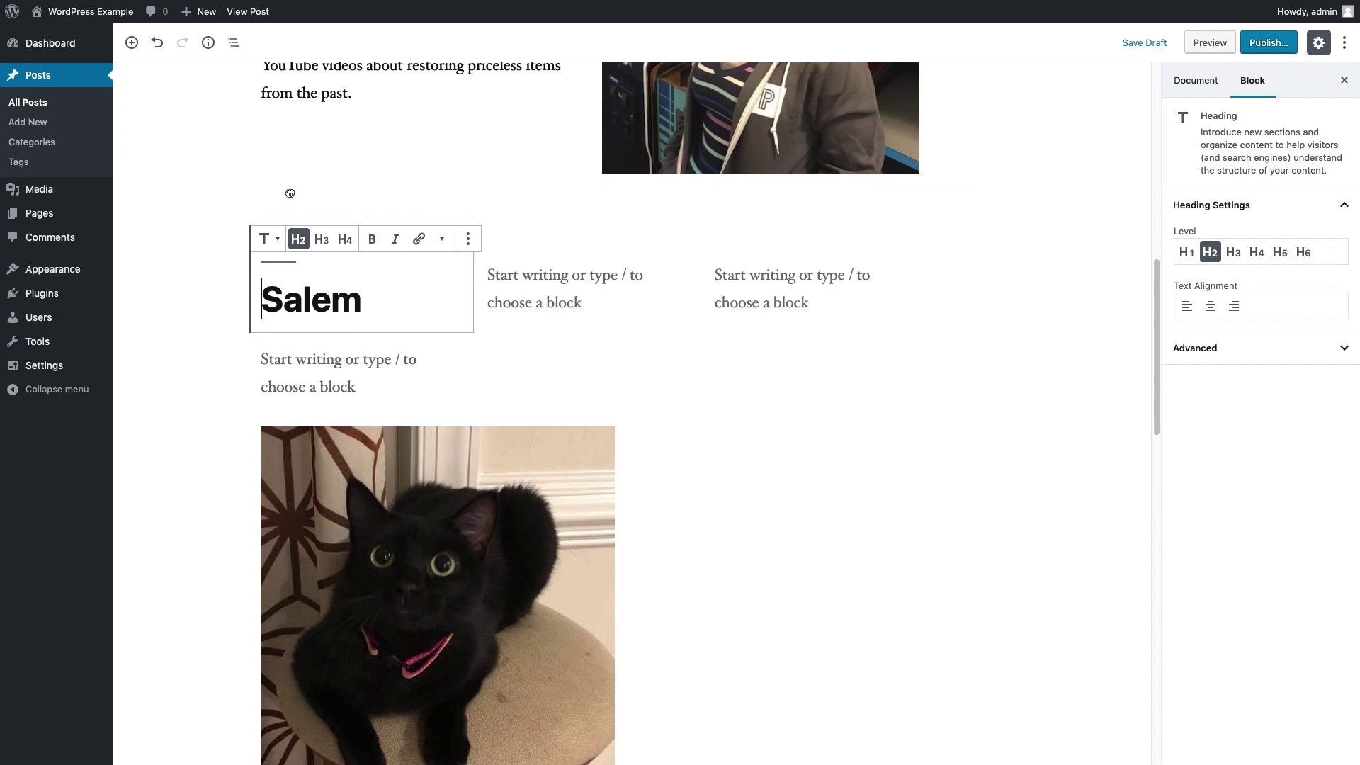
pyautogui.scroll(-3, 347, 409)
pyautogui.scroll(-1, 349, 413)
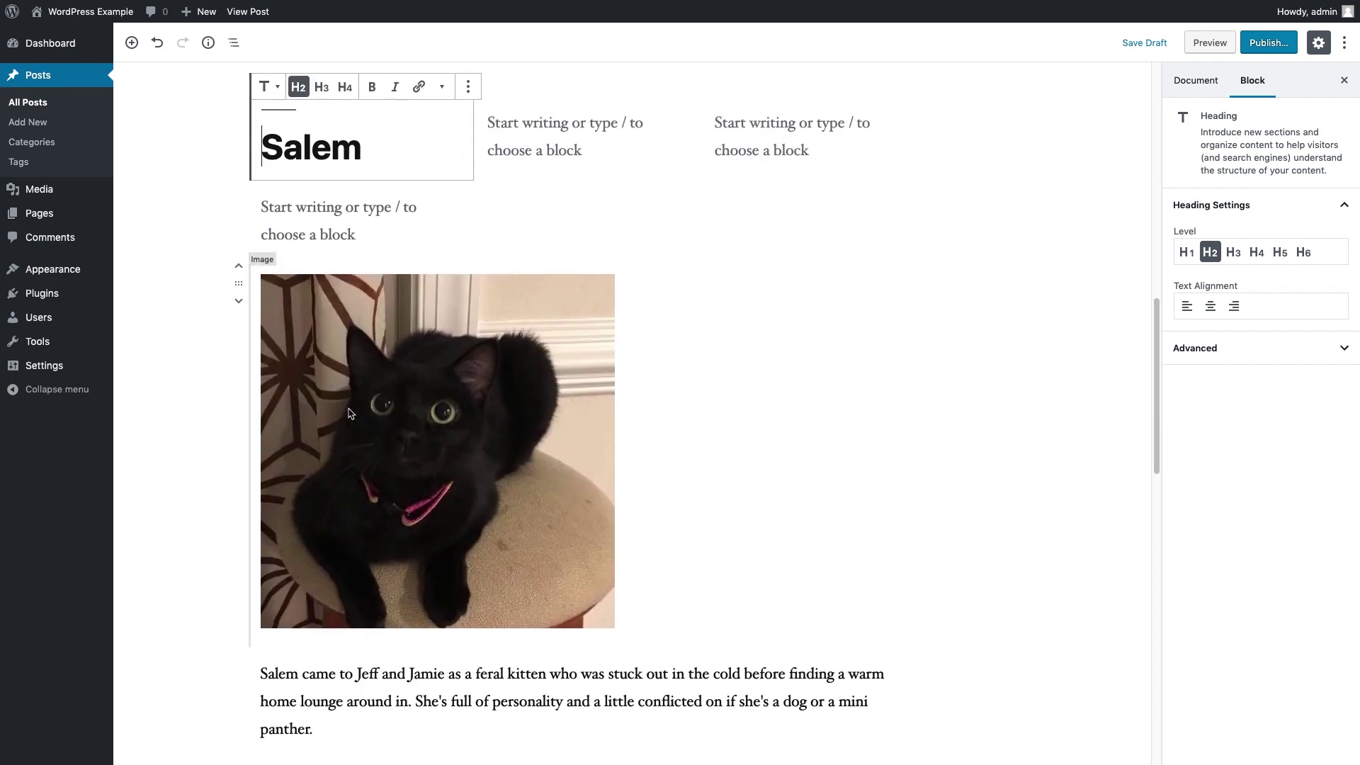
pyautogui.moveTo(238, 283); pyautogui.dragTo(283, 196)
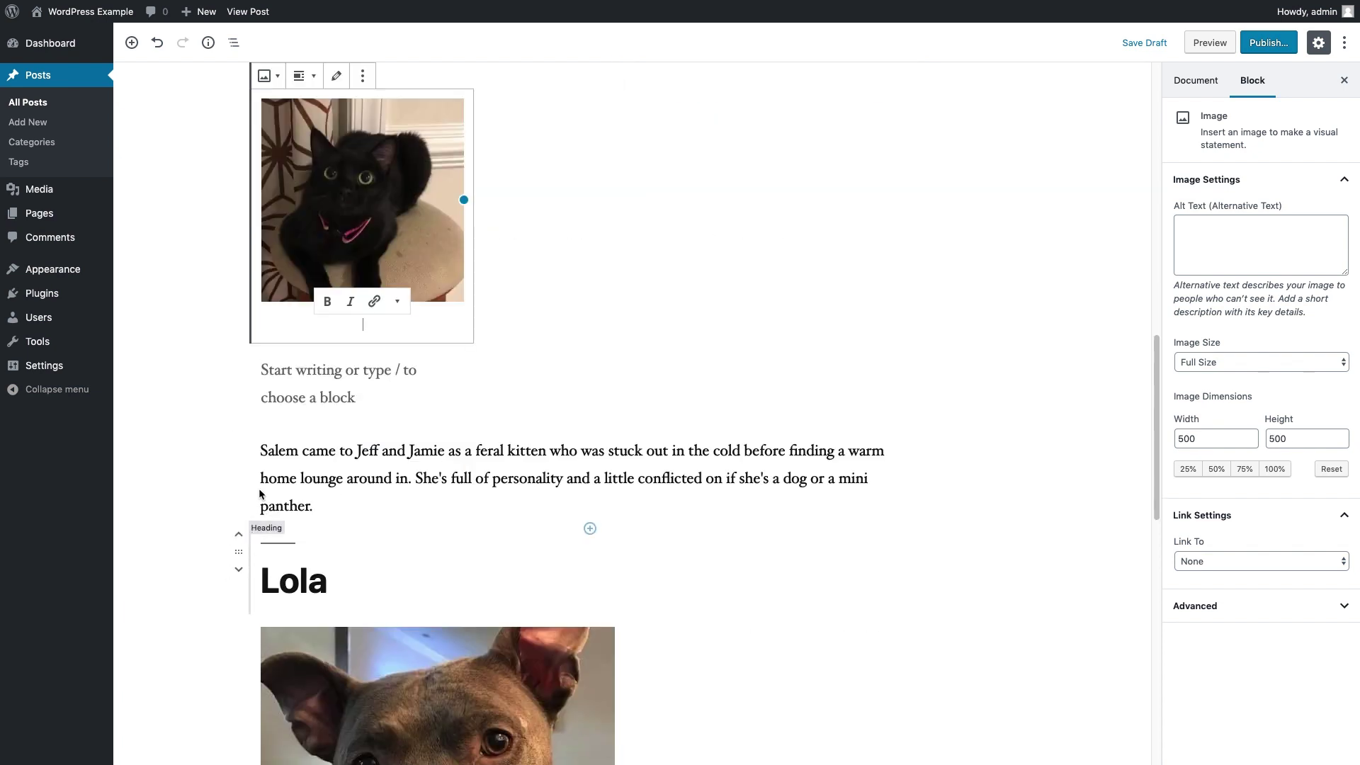
pyautogui.click(292, 351)
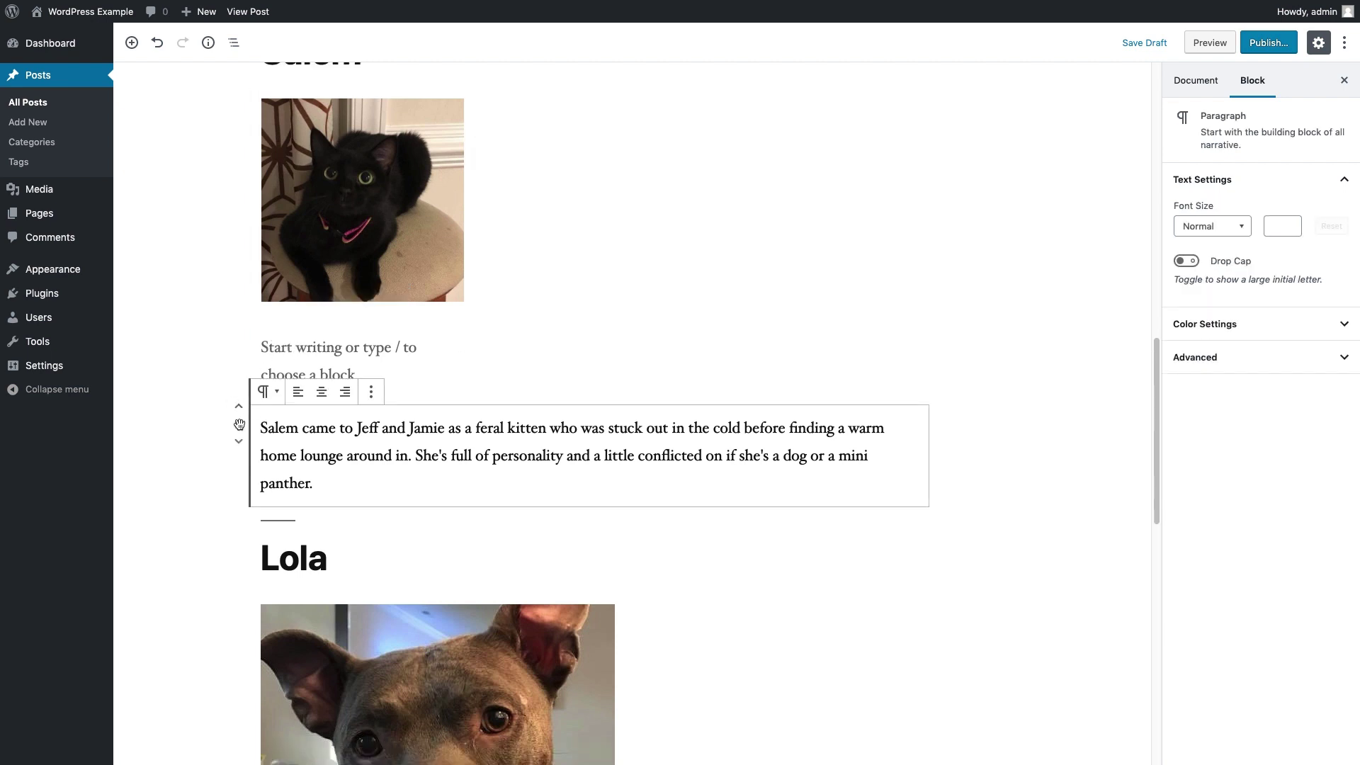
pyautogui.moveTo(239, 423); pyautogui.dragTo(268, 347)
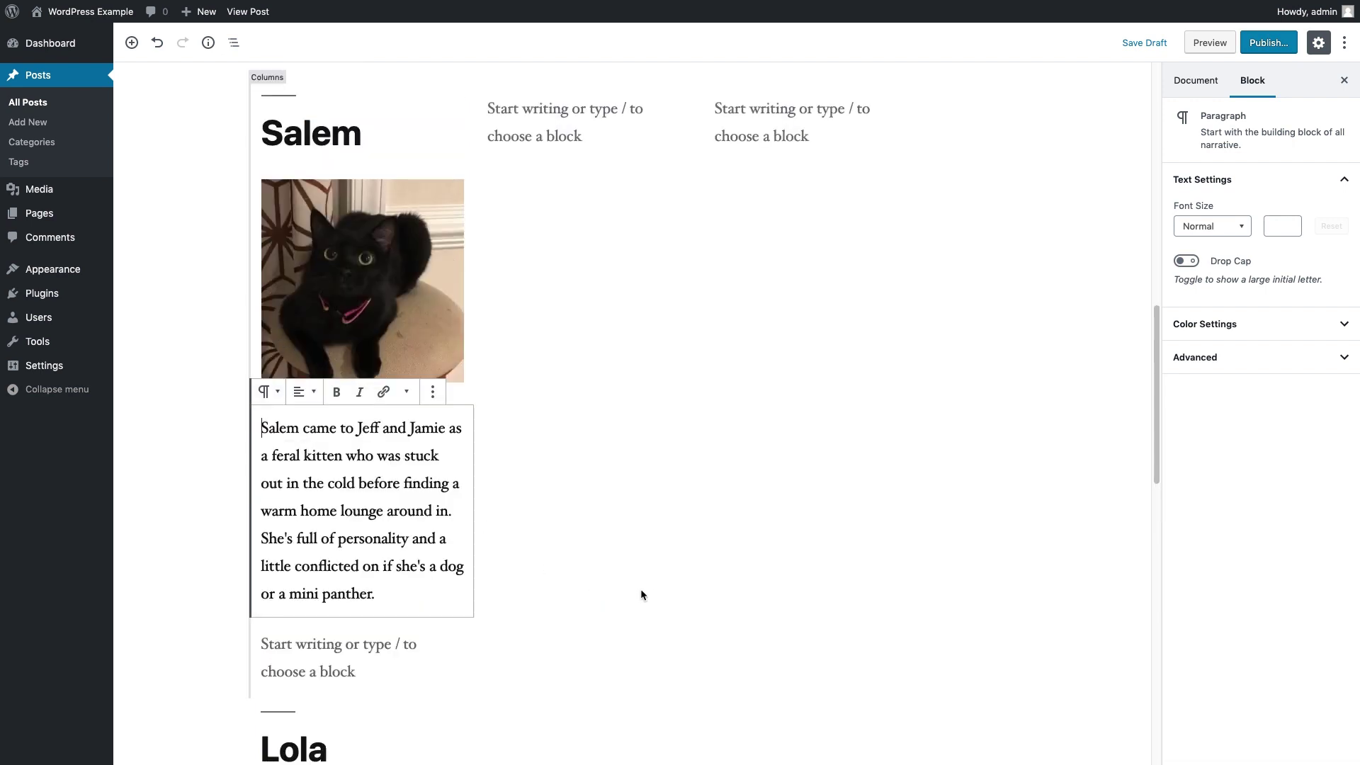
# Delete the empty block under Salem's description and move the Lola heading into the second column
pyautogui.scroll(-2, 640, 593)
pyautogui.click(373, 497)
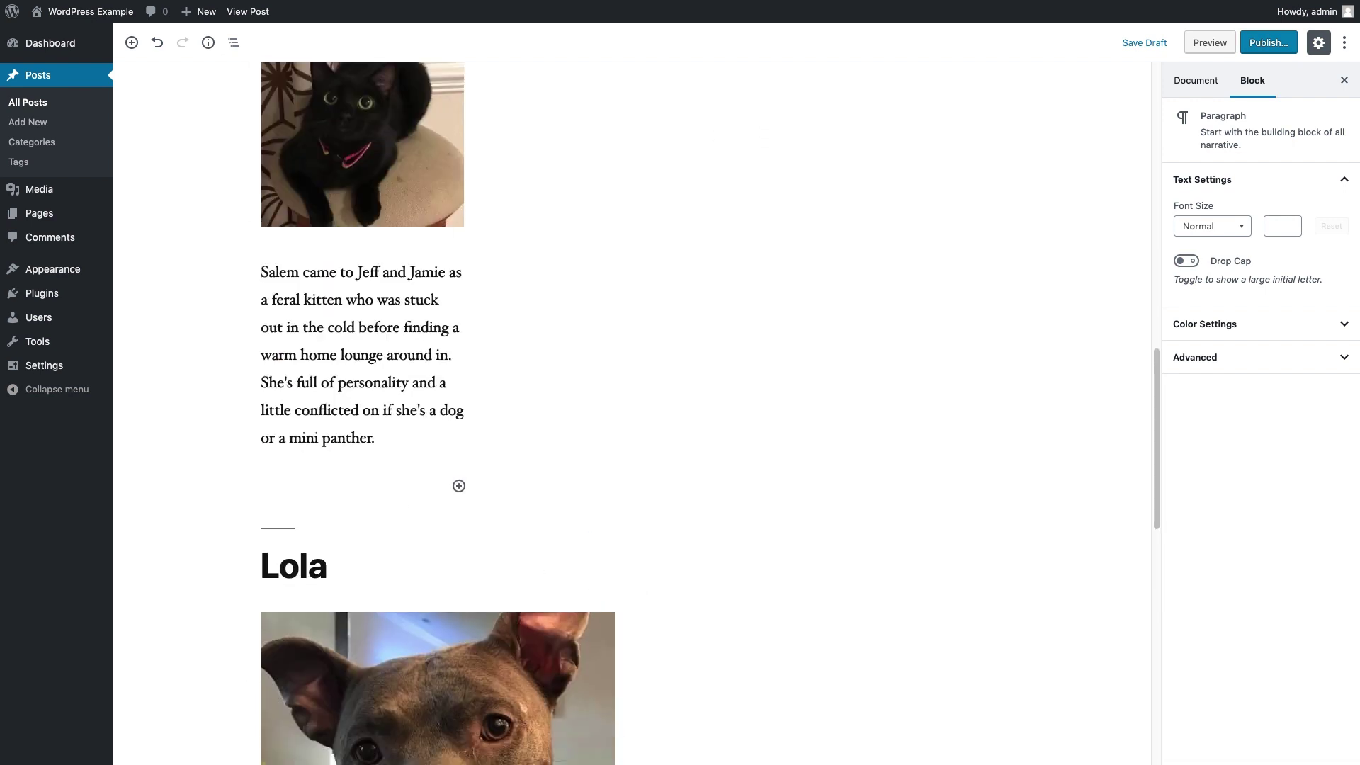
pyautogui.press('BackSpace')
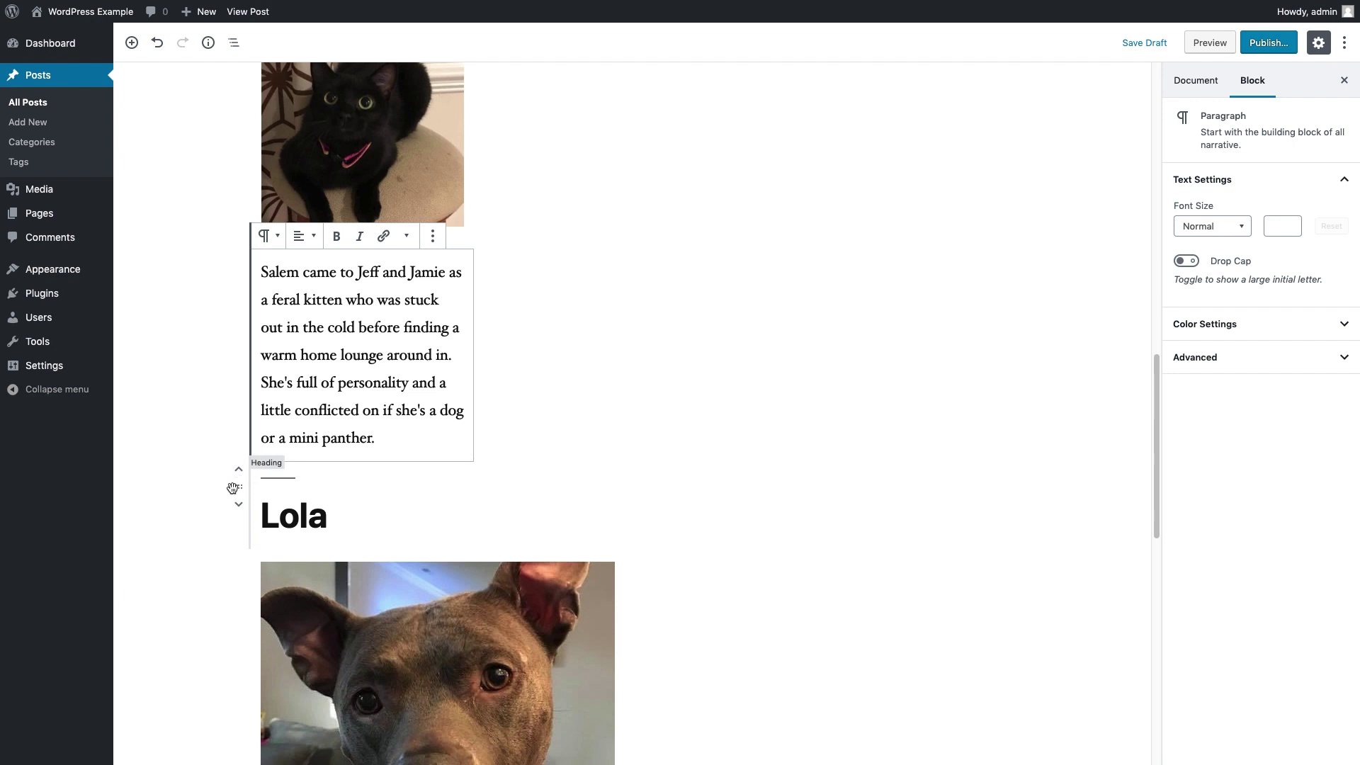
pyautogui.moveTo(233, 489); pyautogui.dragTo(521, 177)
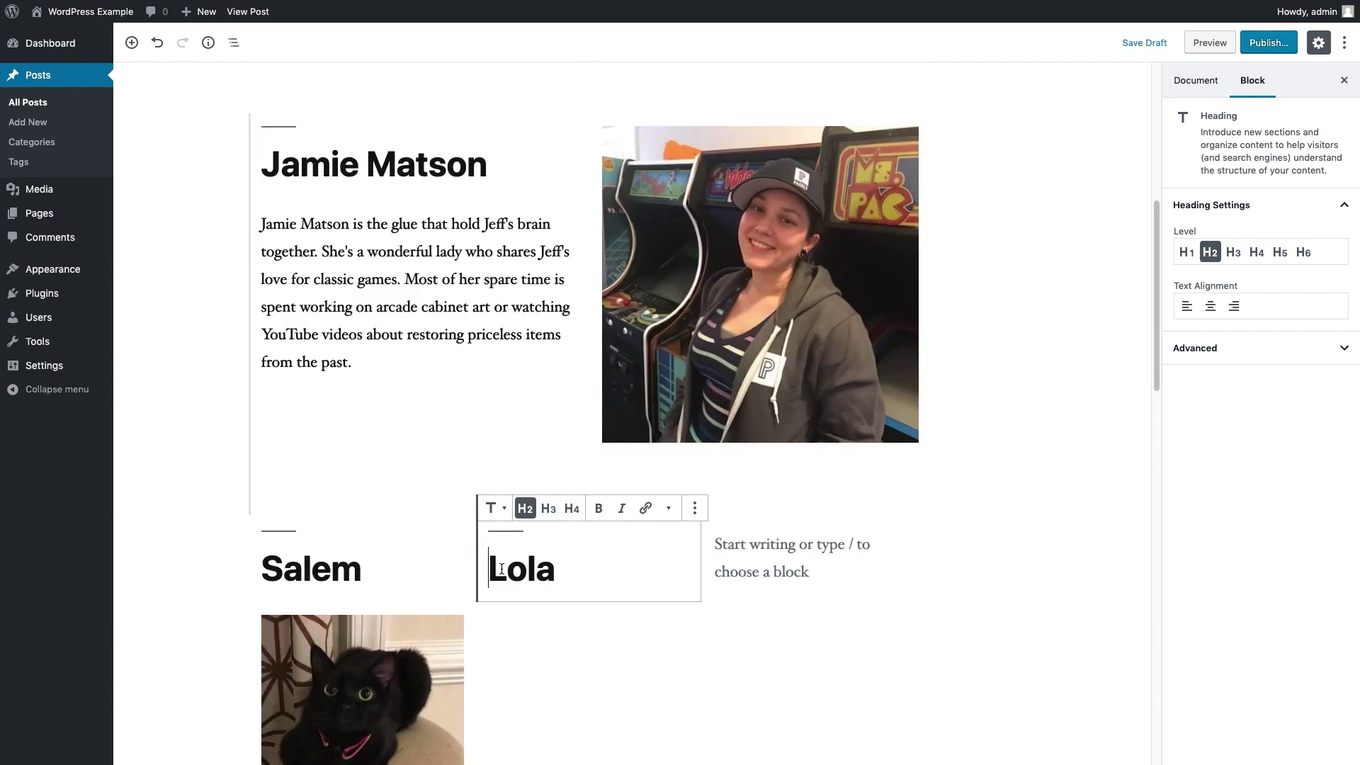
# Move Lola's photo and paragraph under her heading in the second column
pyautogui.scroll(-10, 501, 567)
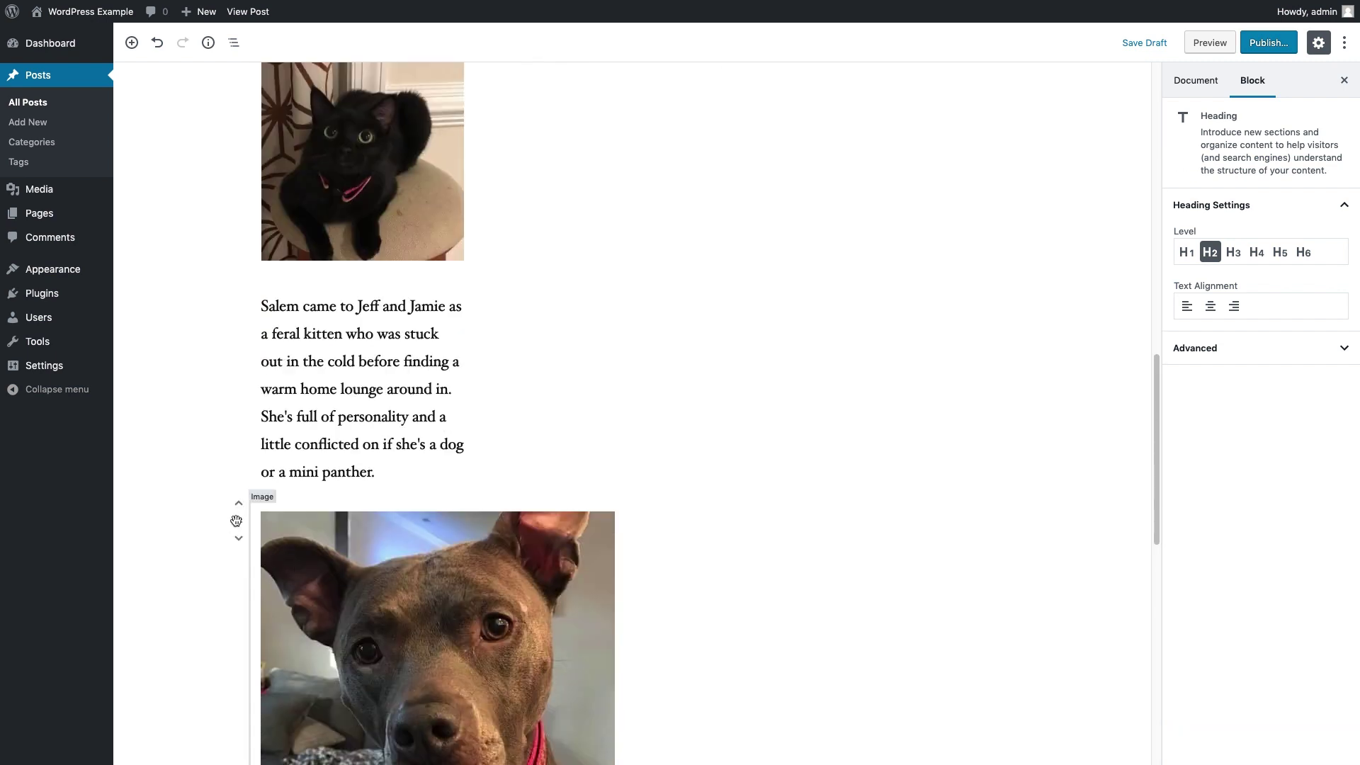
pyautogui.moveTo(236, 521); pyautogui.dragTo(602, 88)
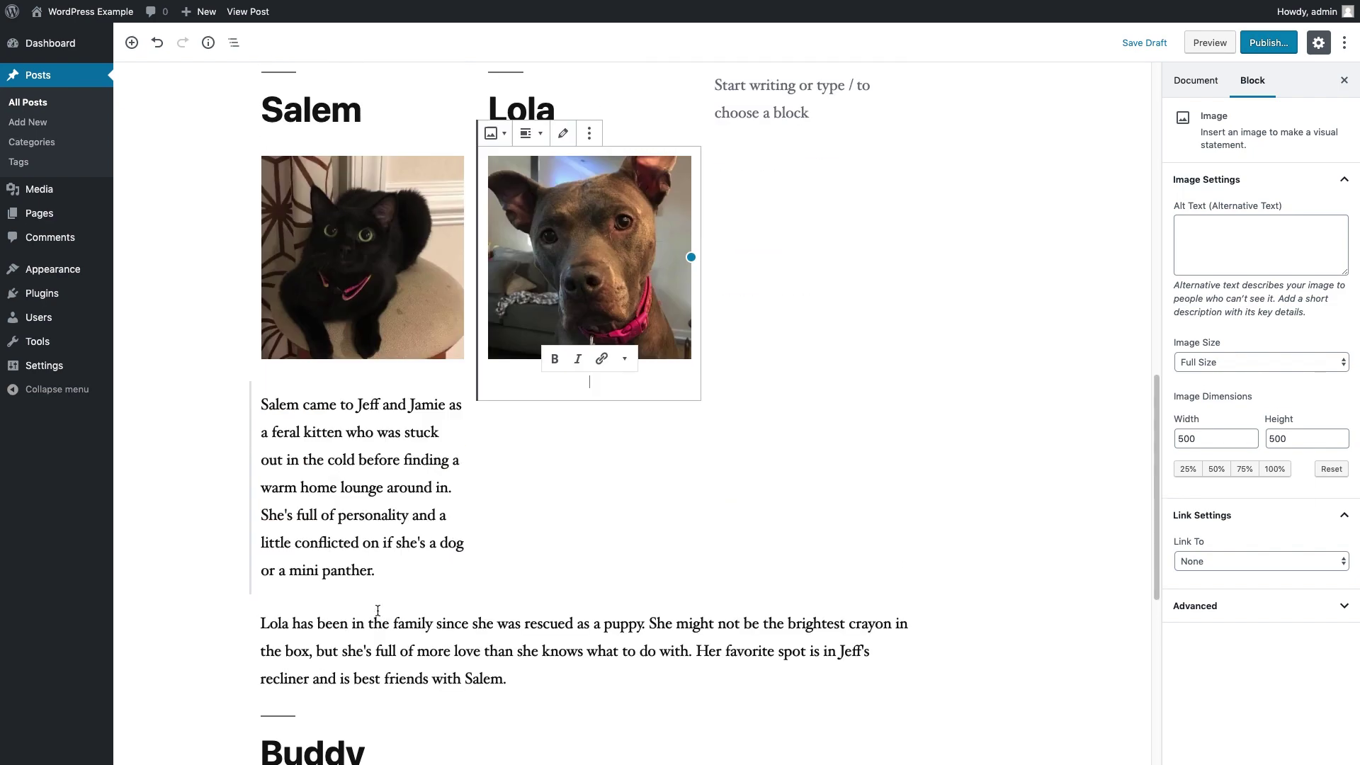
pyautogui.scroll(-3, 377, 611)
pyautogui.click(242, 465)
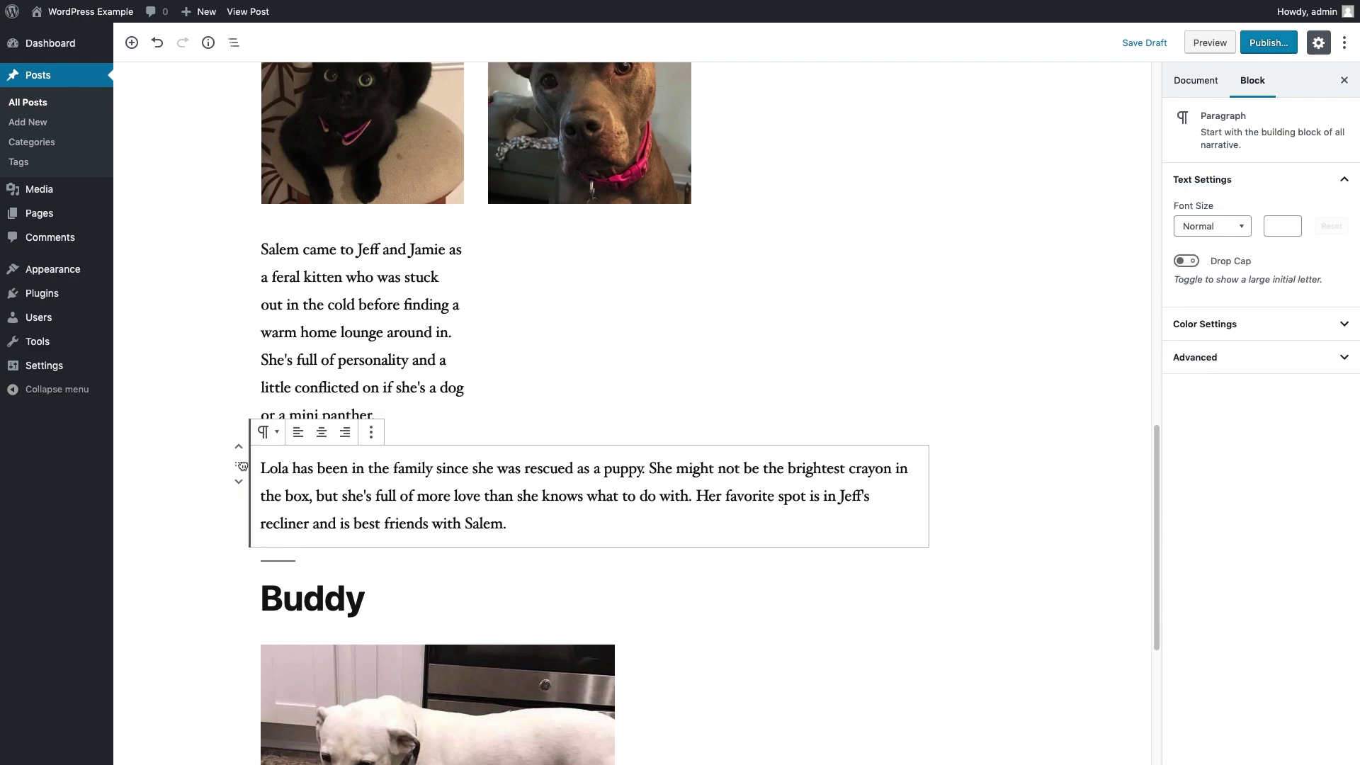
pyautogui.moveTo(242, 466); pyautogui.dragTo(509, 252)
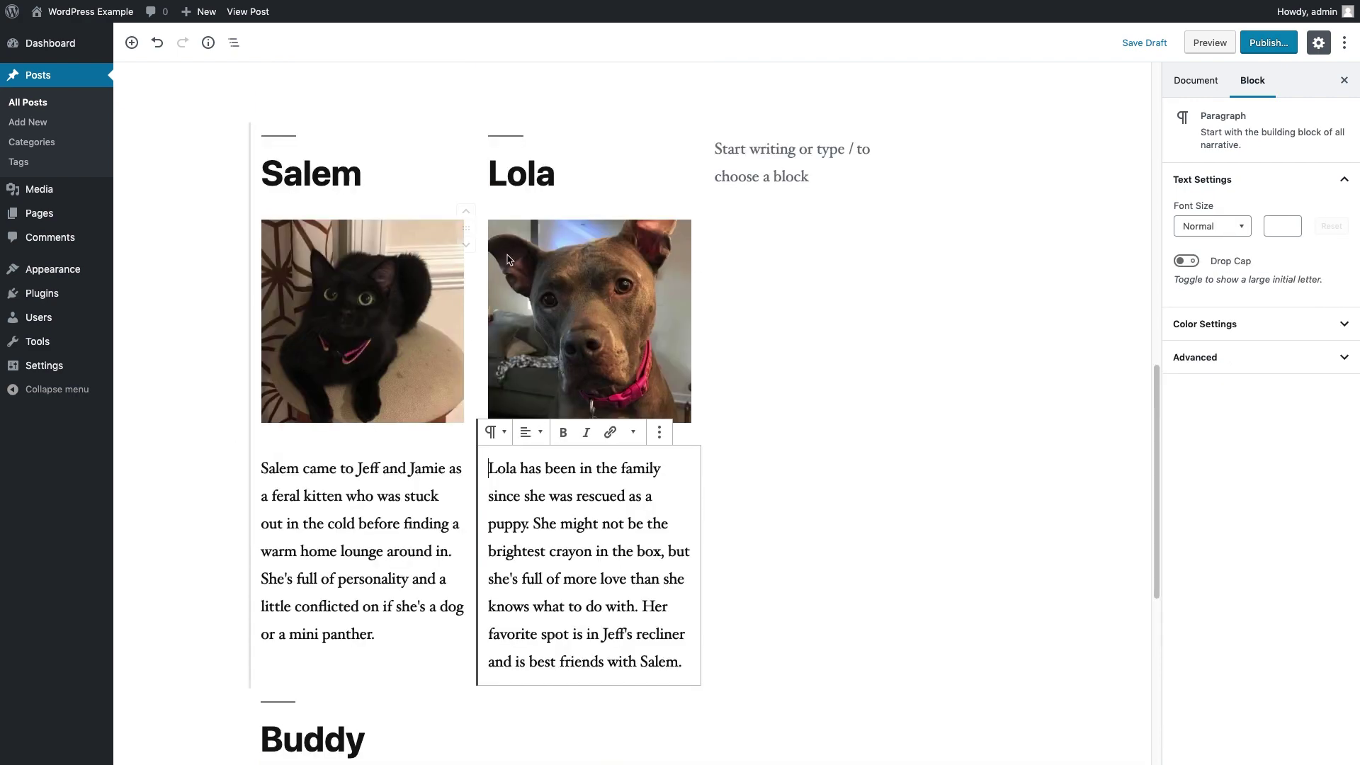
# Move the Buddy heading into the third column
pyautogui.scroll(-5, 439, 421)
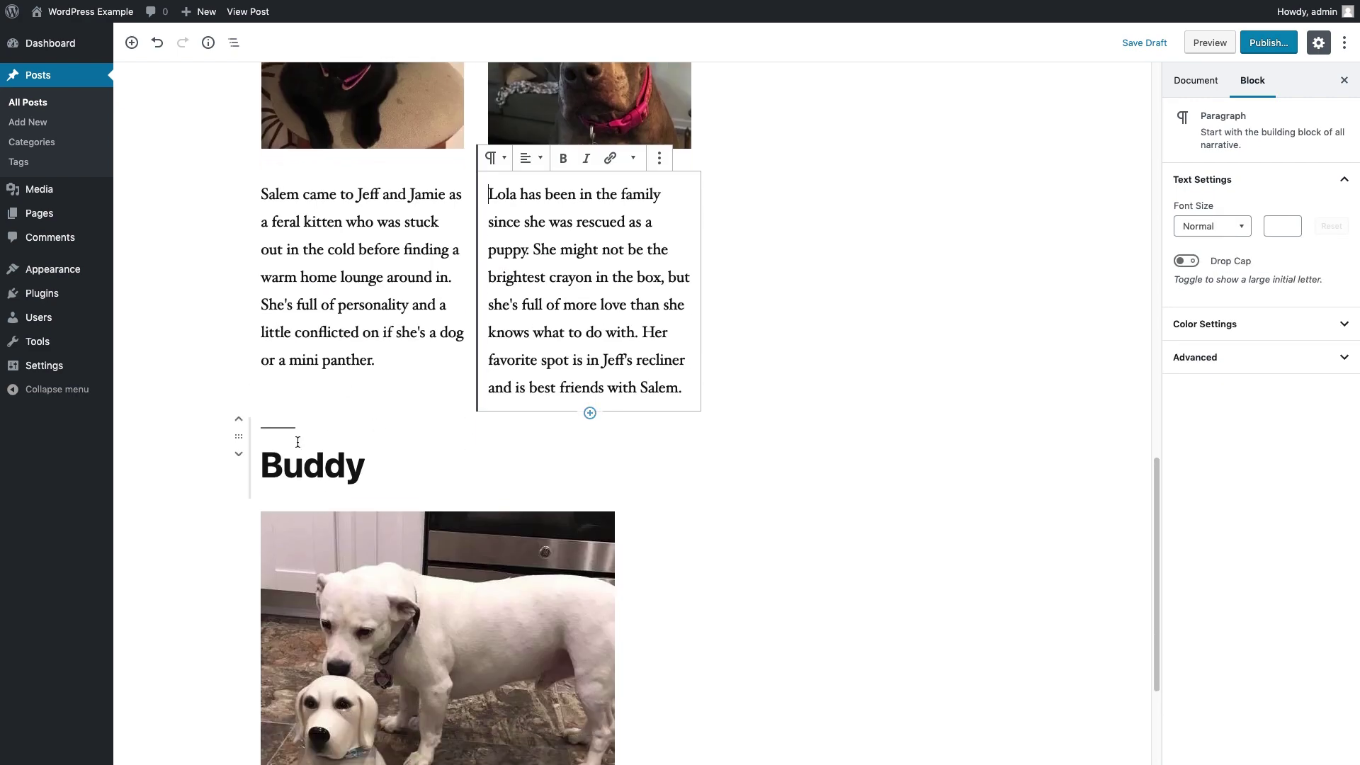
pyautogui.click(297, 442)
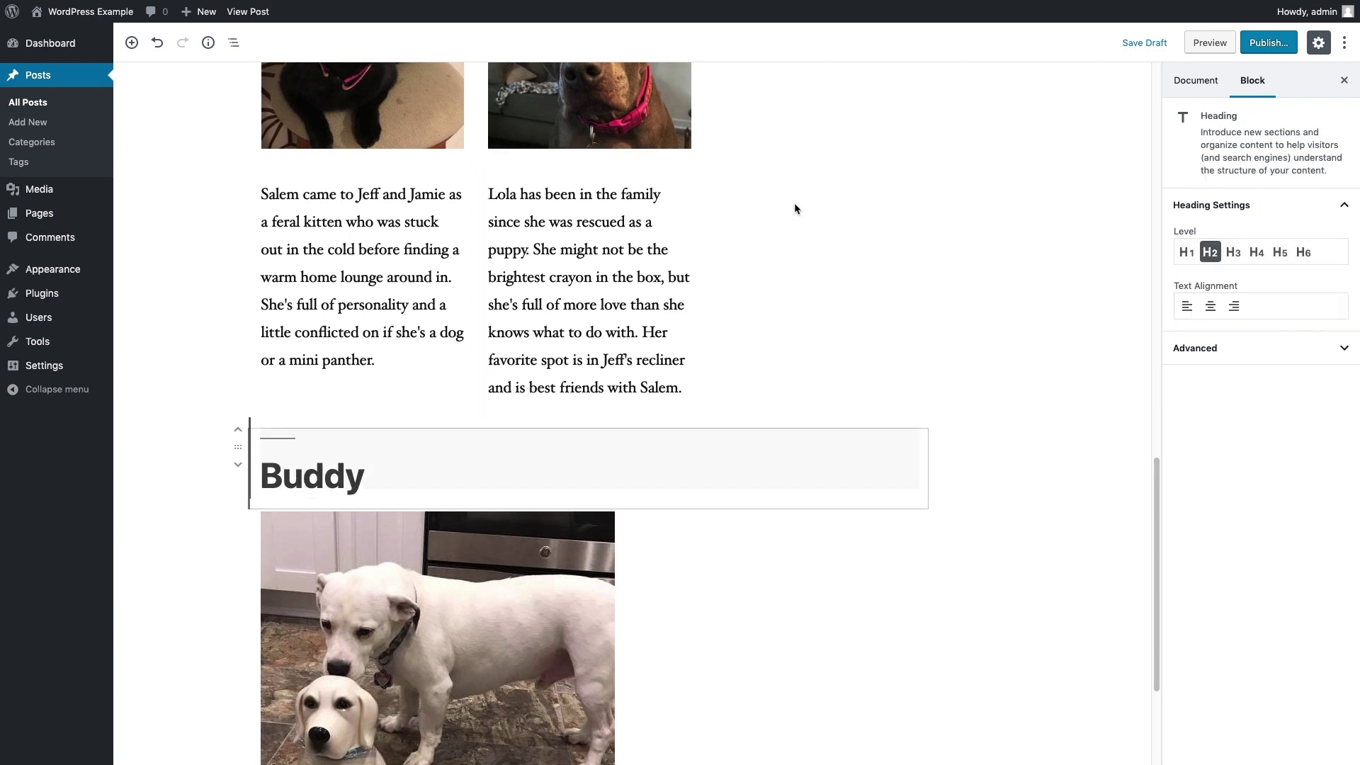
pyautogui.moveTo(795, 208); pyautogui.dragTo(744, 115)
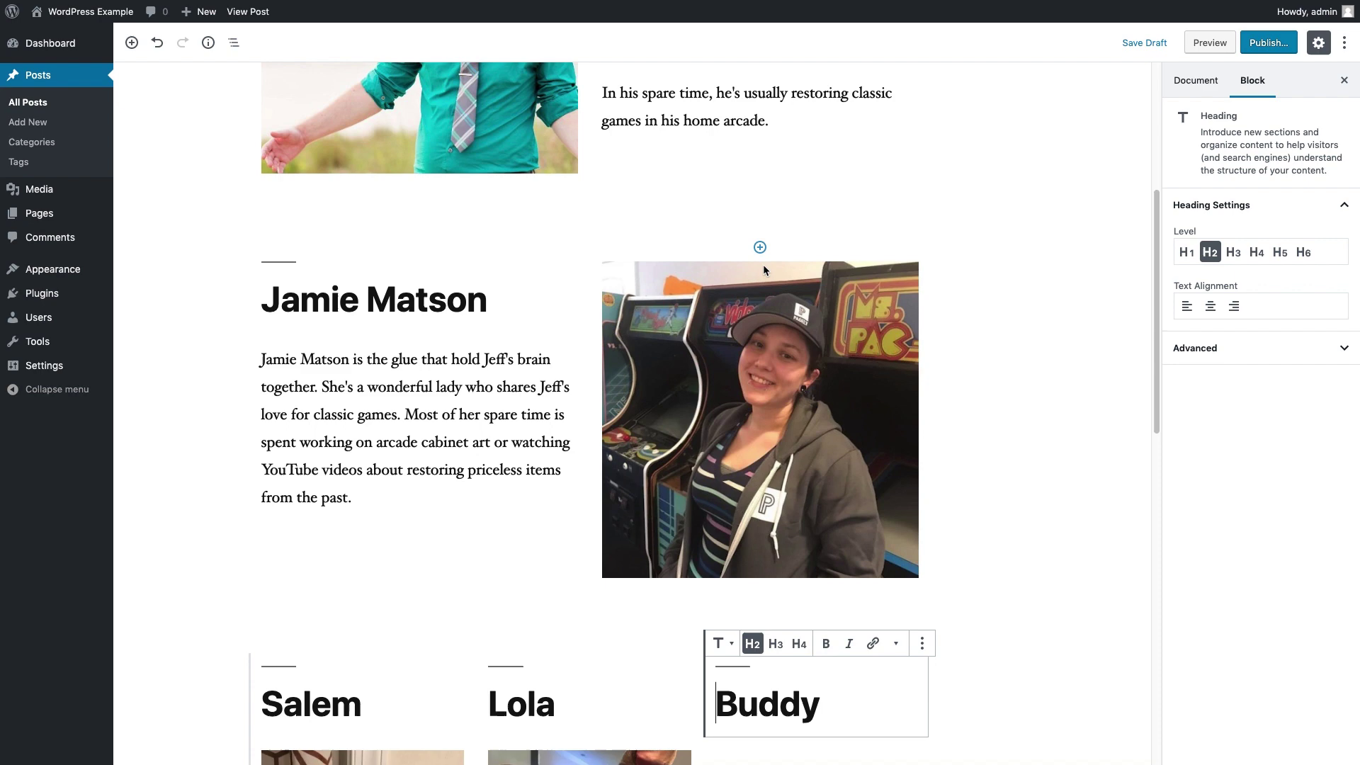
# Place Buddy's photo and then his paragraph under his heading in the third column
pyautogui.scroll(-10, 635, 581)
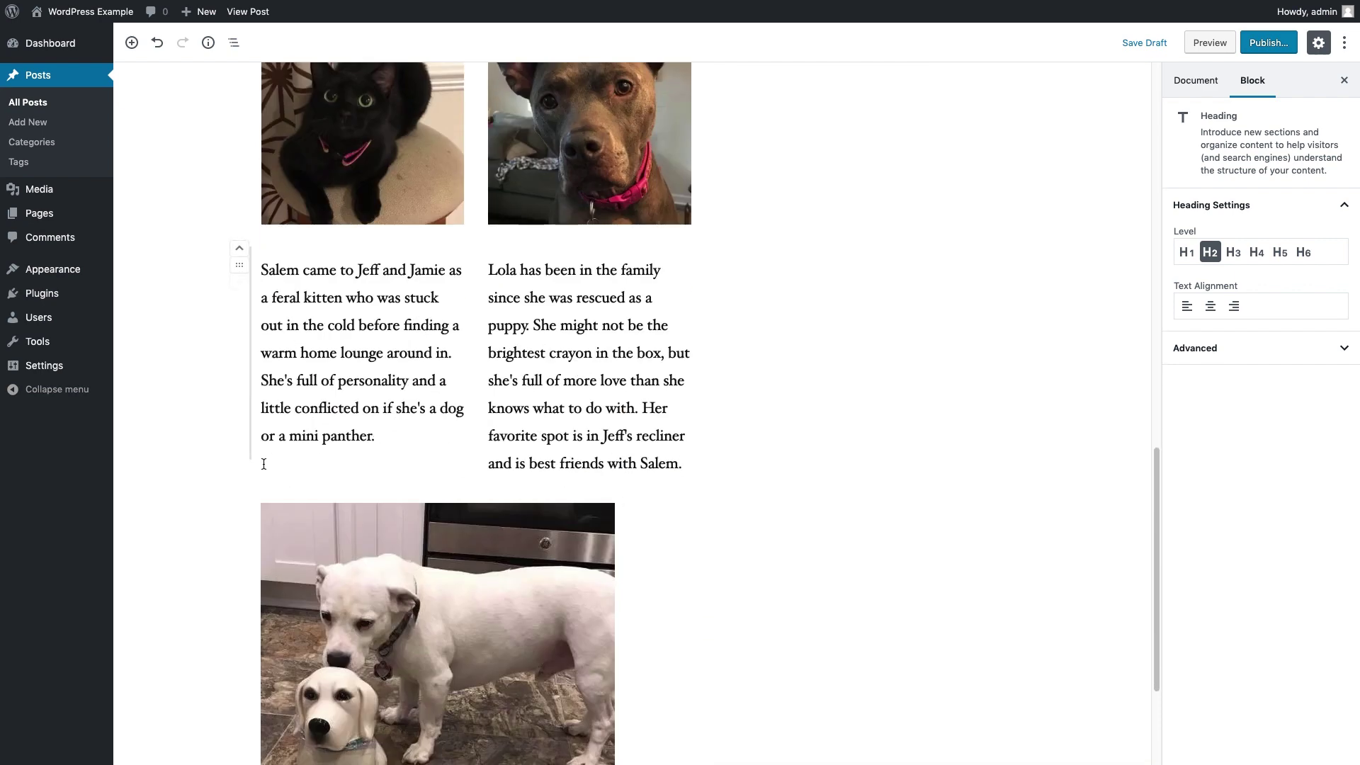
pyautogui.moveTo(240, 511); pyautogui.dragTo(741, 281)
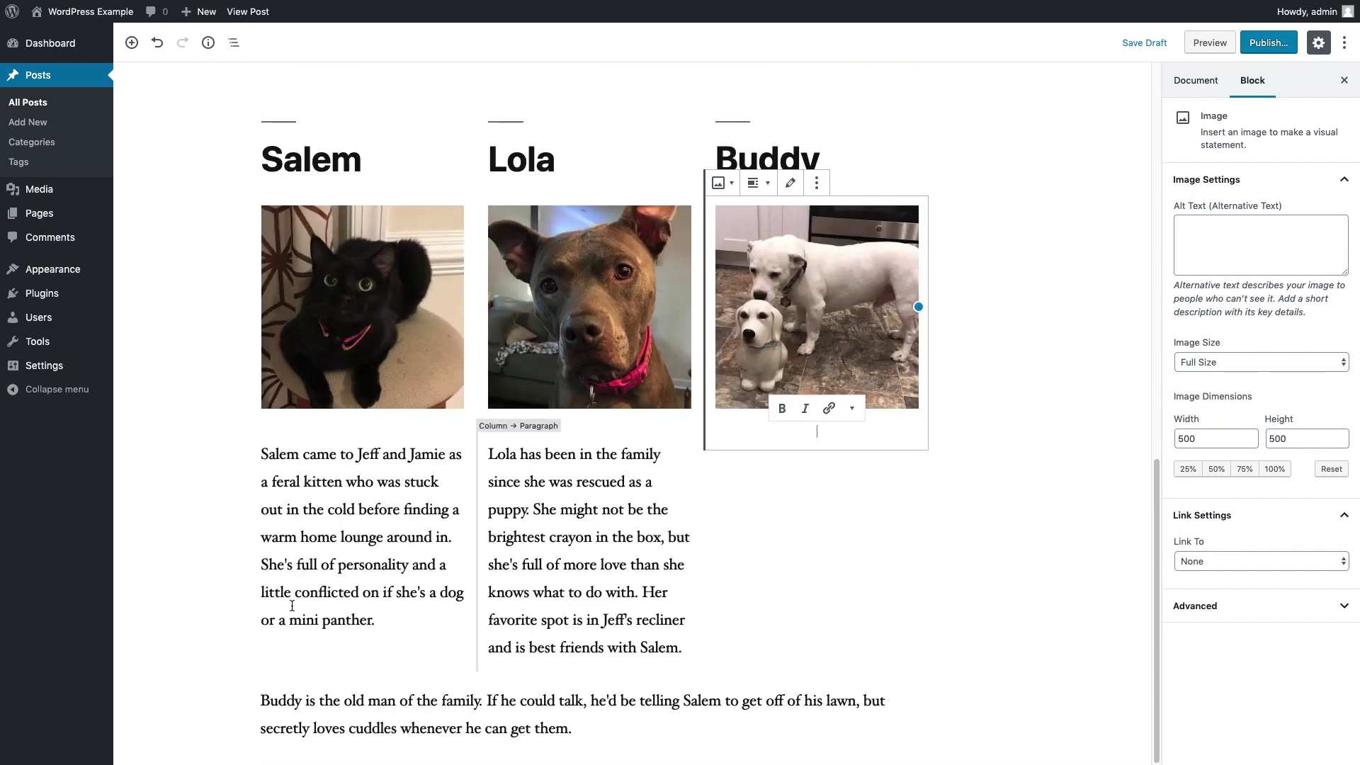
pyautogui.click(243, 695)
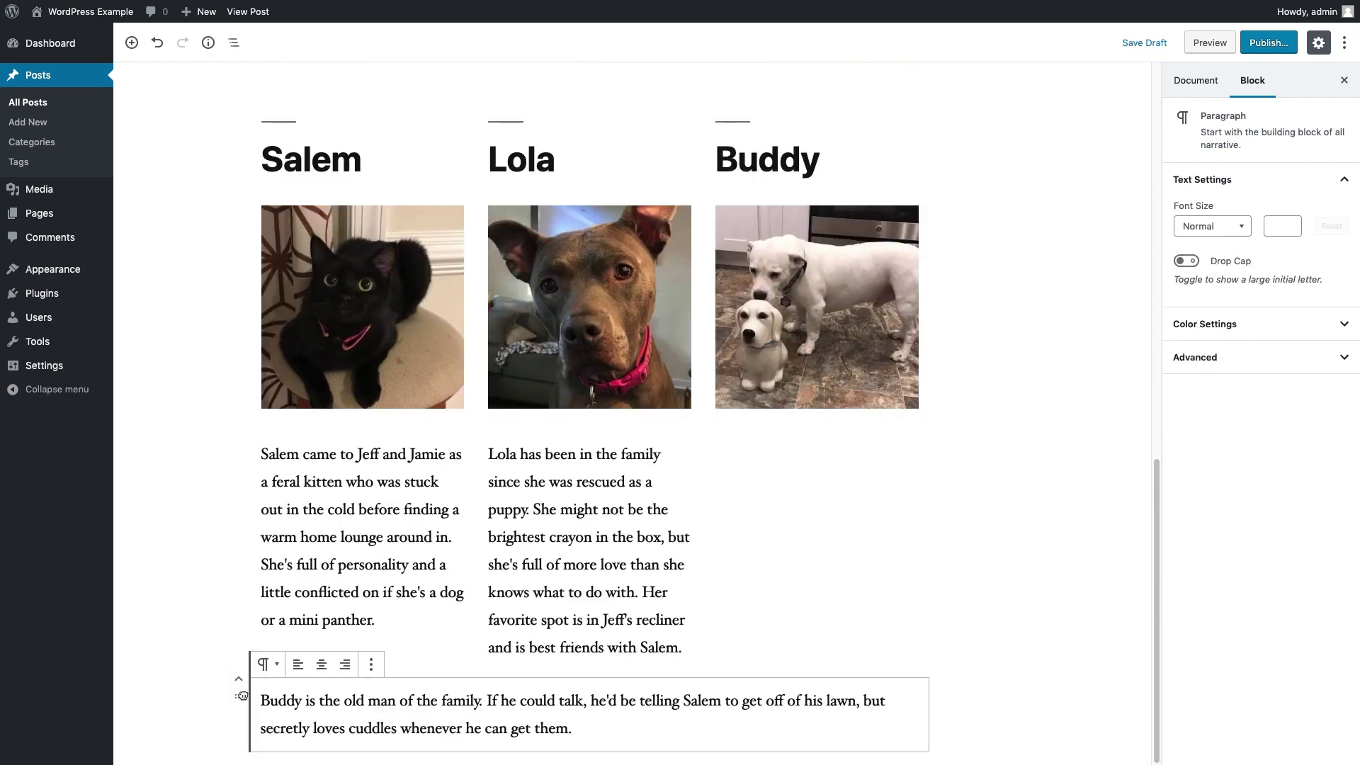
pyautogui.moveTo(243, 696); pyautogui.dragTo(755, 445)
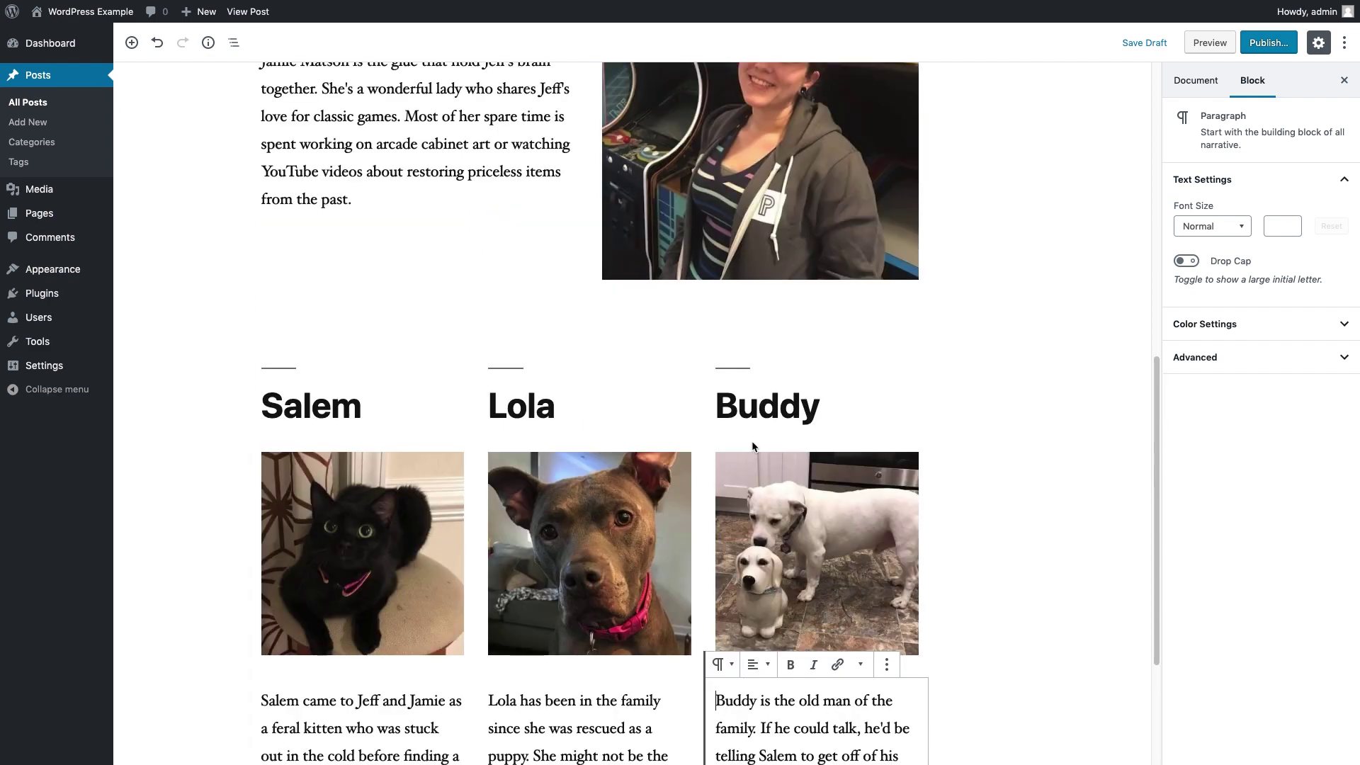
# Review the finished column layouts, then save the Get To Know Us draft and preview it
pyautogui.scroll(-3, 956, 454)
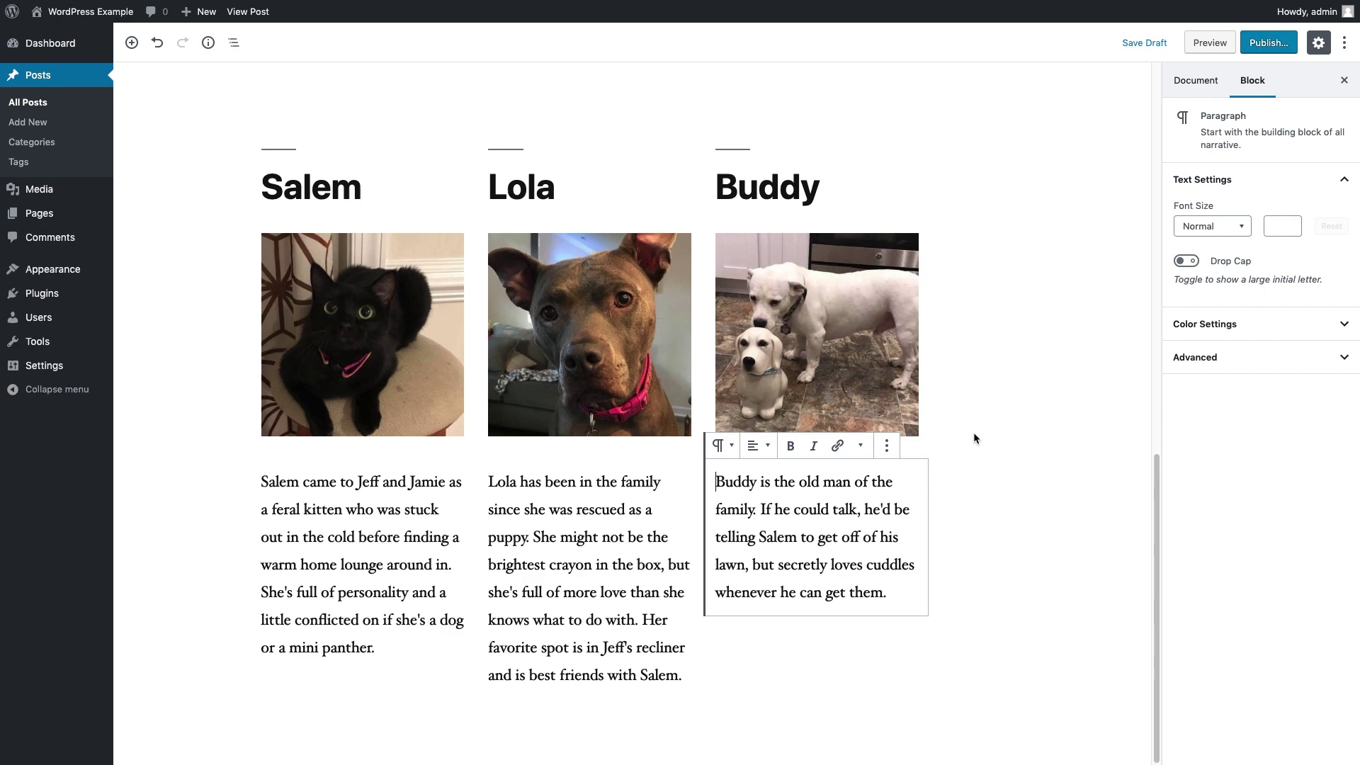
pyautogui.click(1064, 426)
pyautogui.scroll(3, 1064, 428)
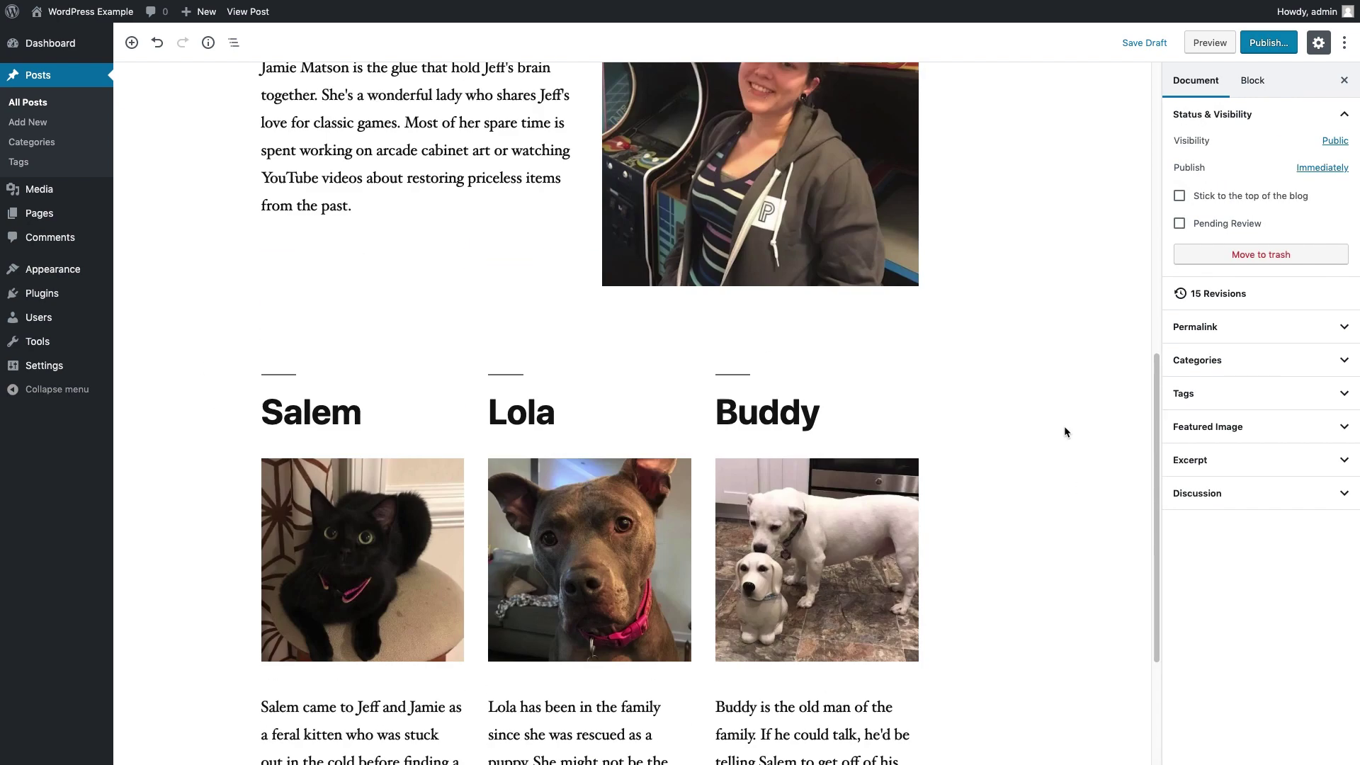
pyautogui.scroll(9, 1064, 431)
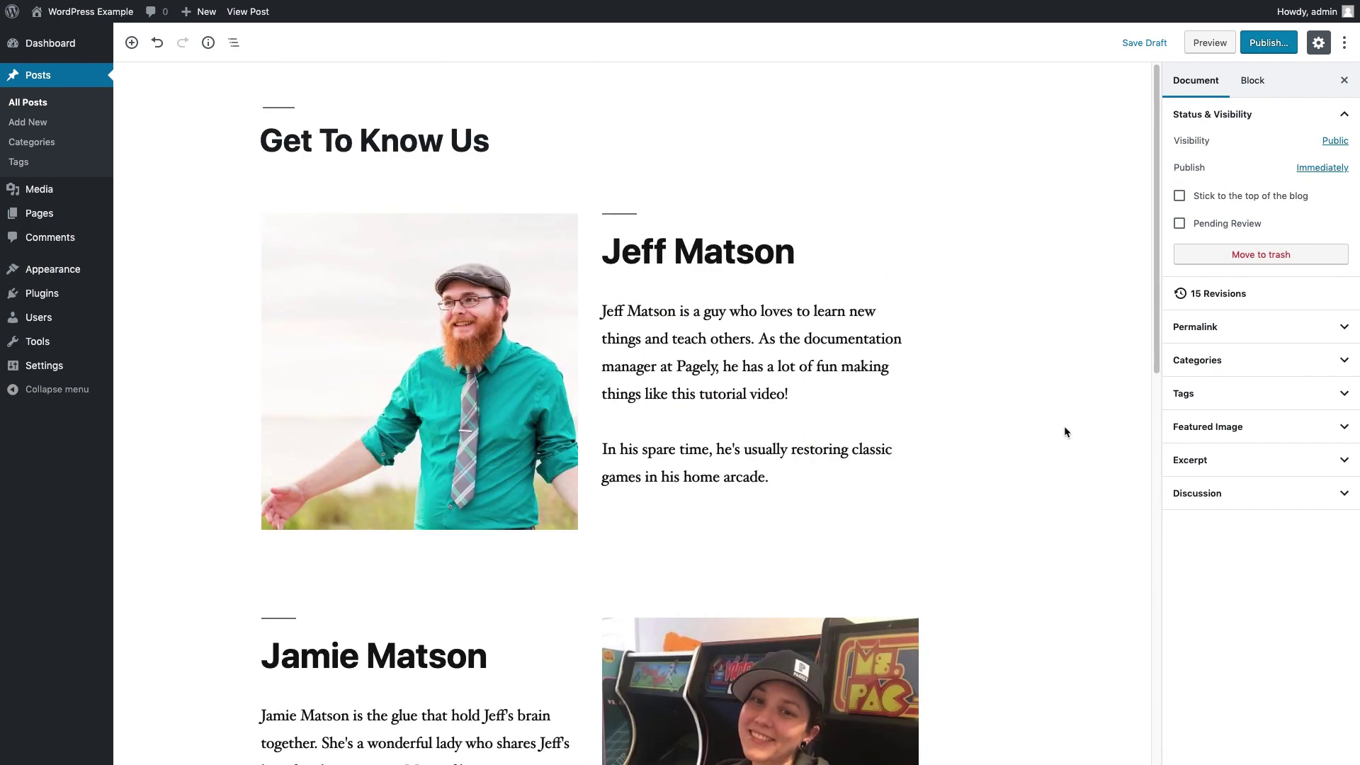
pyautogui.scroll(-9, 1065, 431)
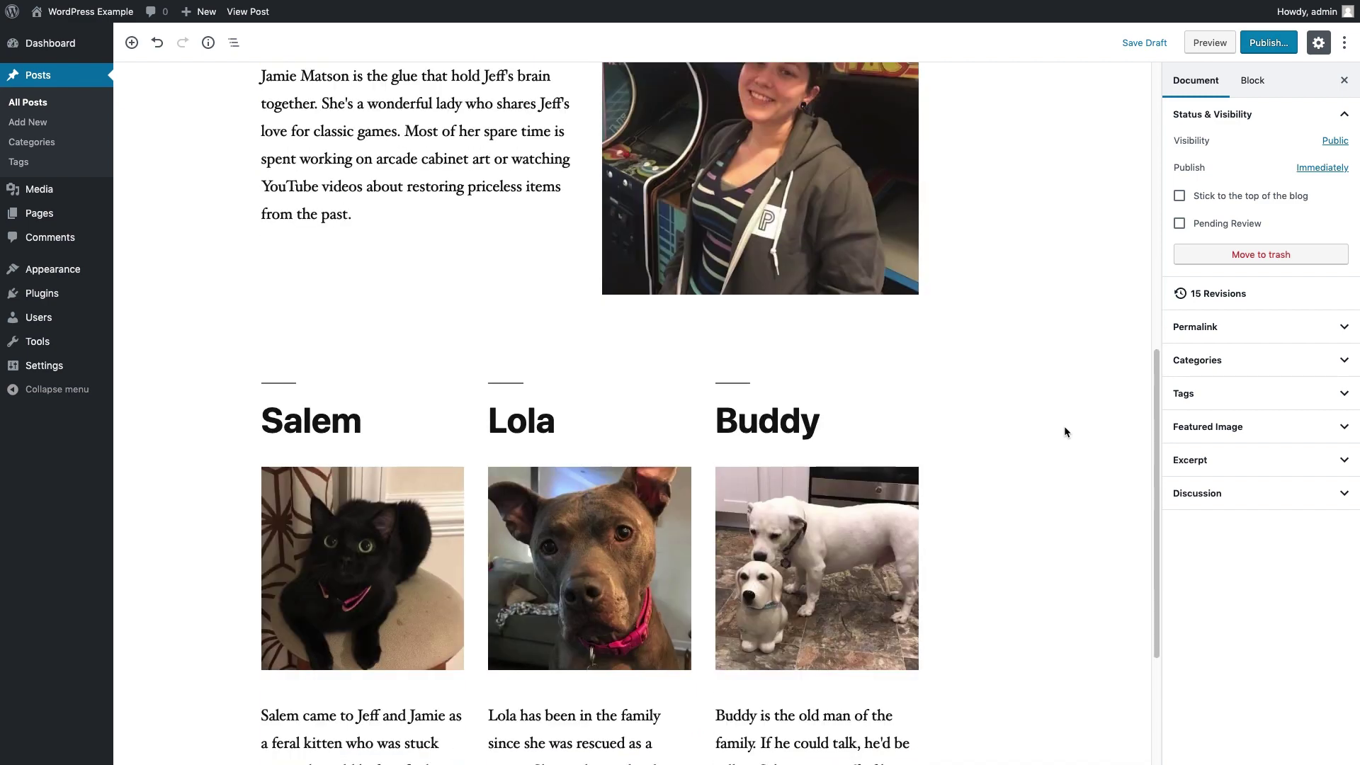
pyautogui.scroll(-3, 1065, 427)
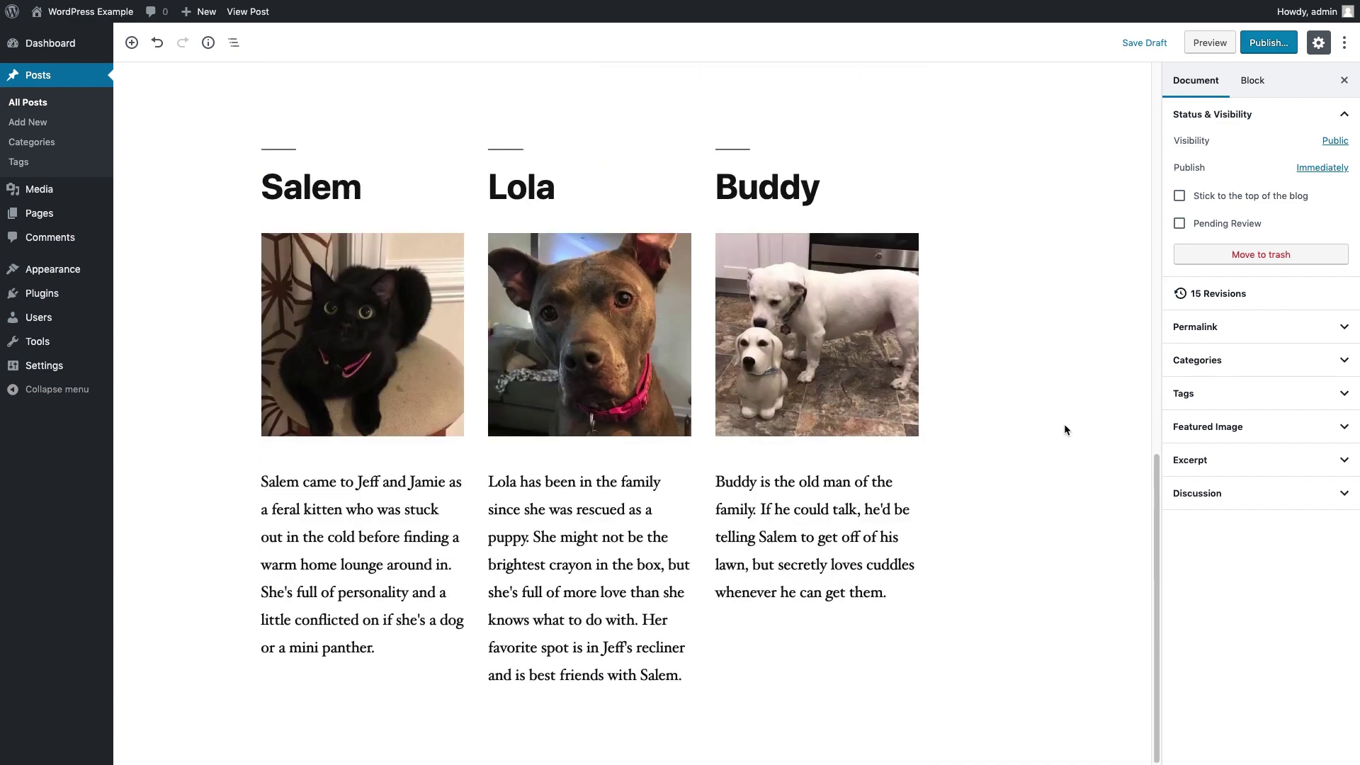
pyautogui.click(1130, 42)
pyautogui.click(1208, 45)
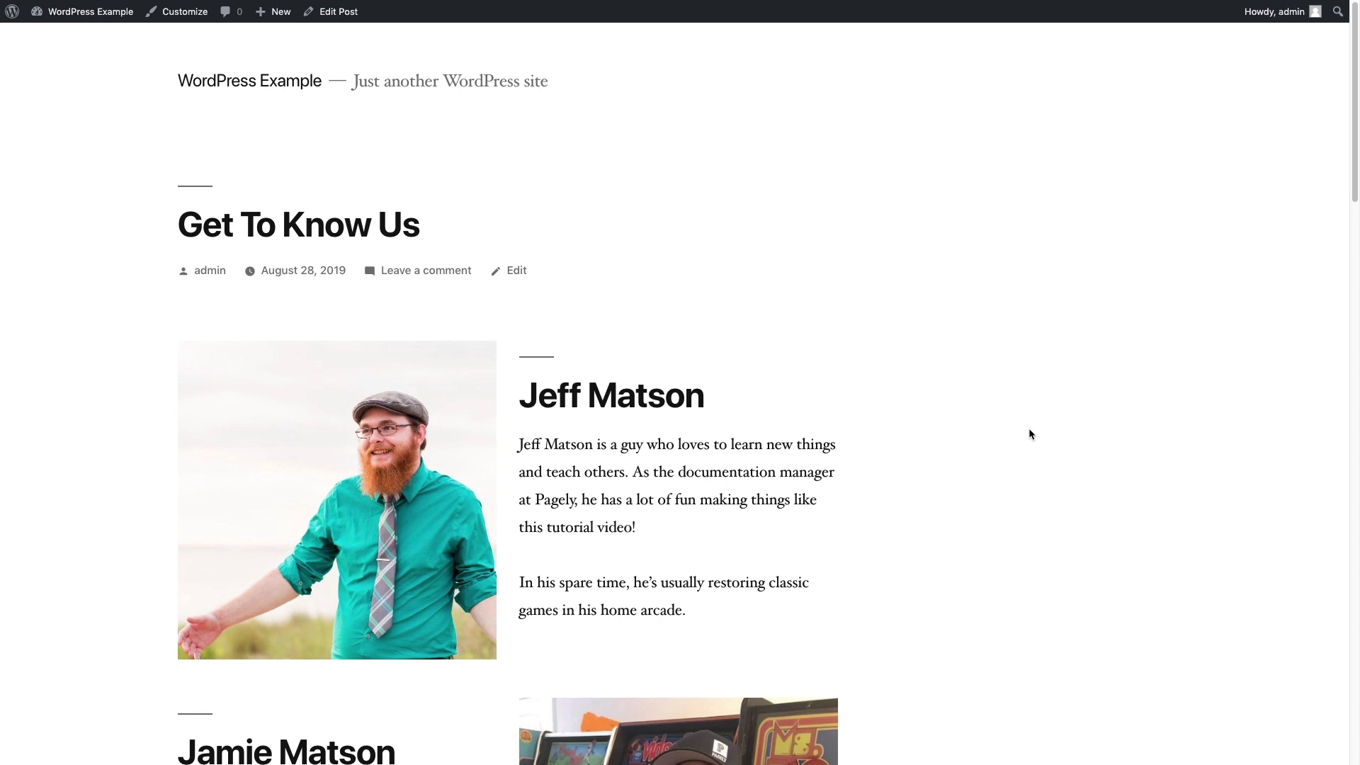
pyautogui.scroll(-3, 1030, 433)
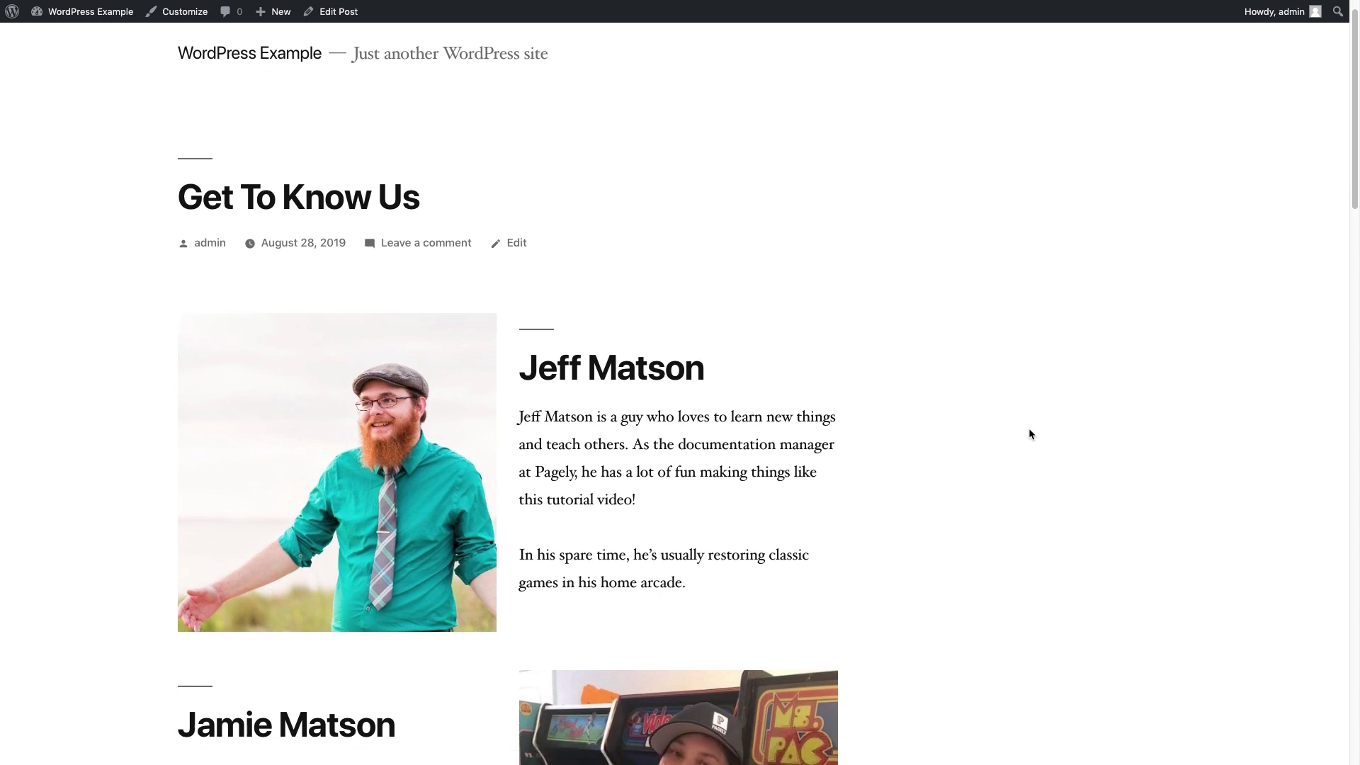
pyautogui.scroll(-4, 1029, 430)
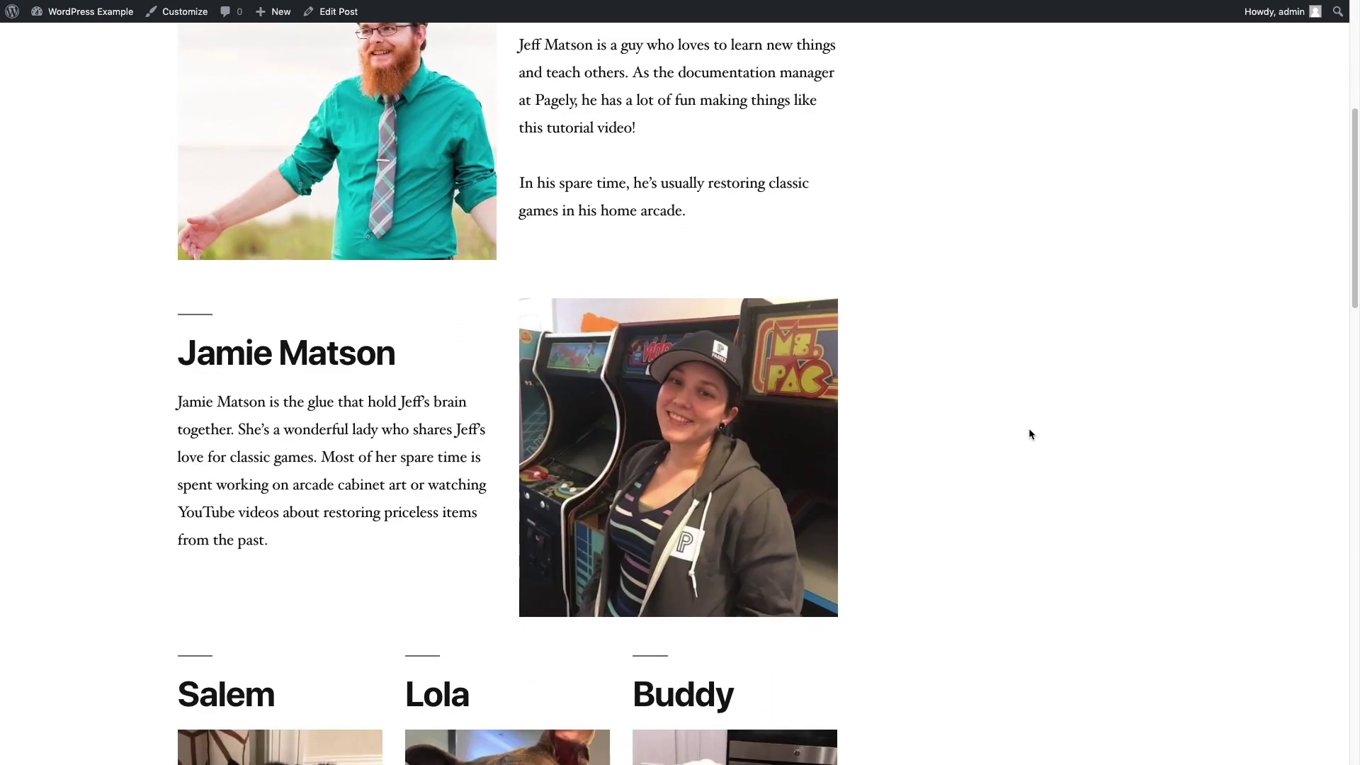
pyautogui.scroll(-5, 1028, 434)
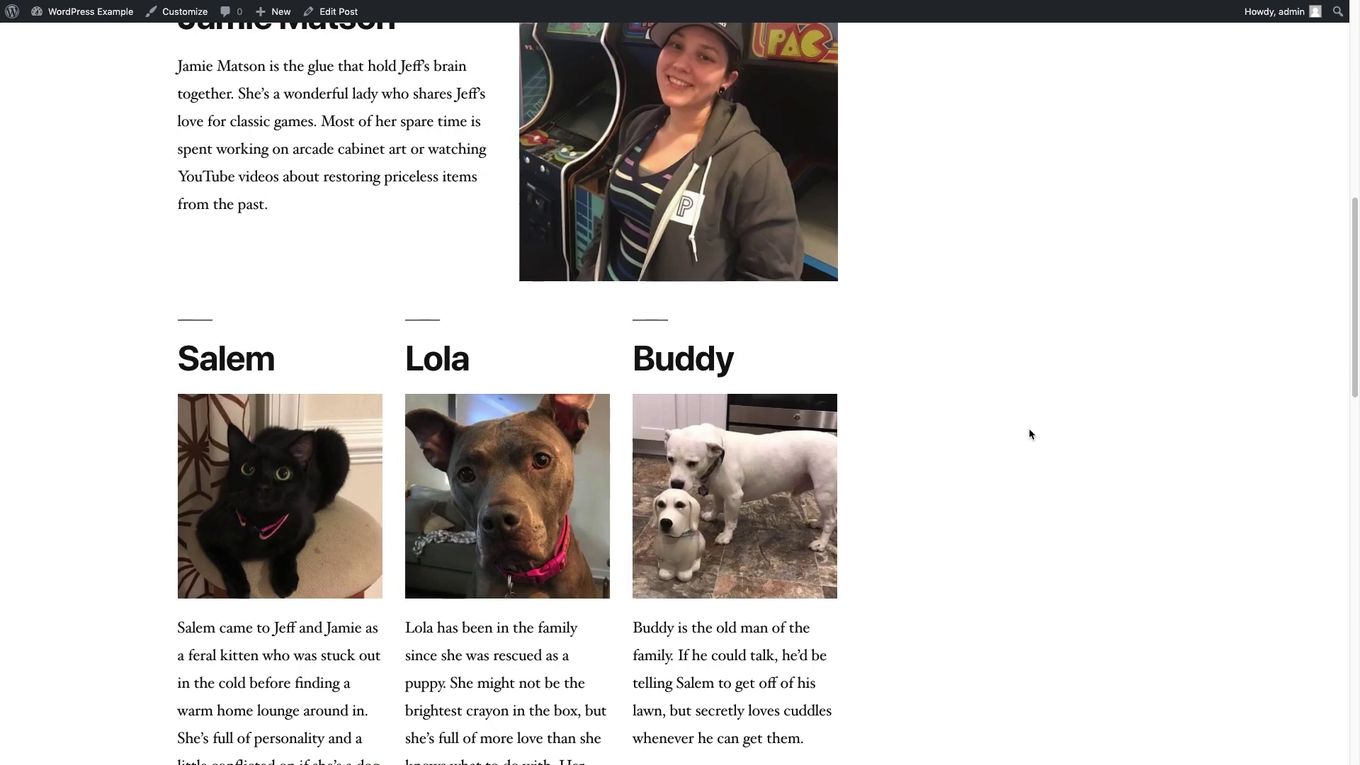
pyautogui.scroll(-3, 1029, 433)
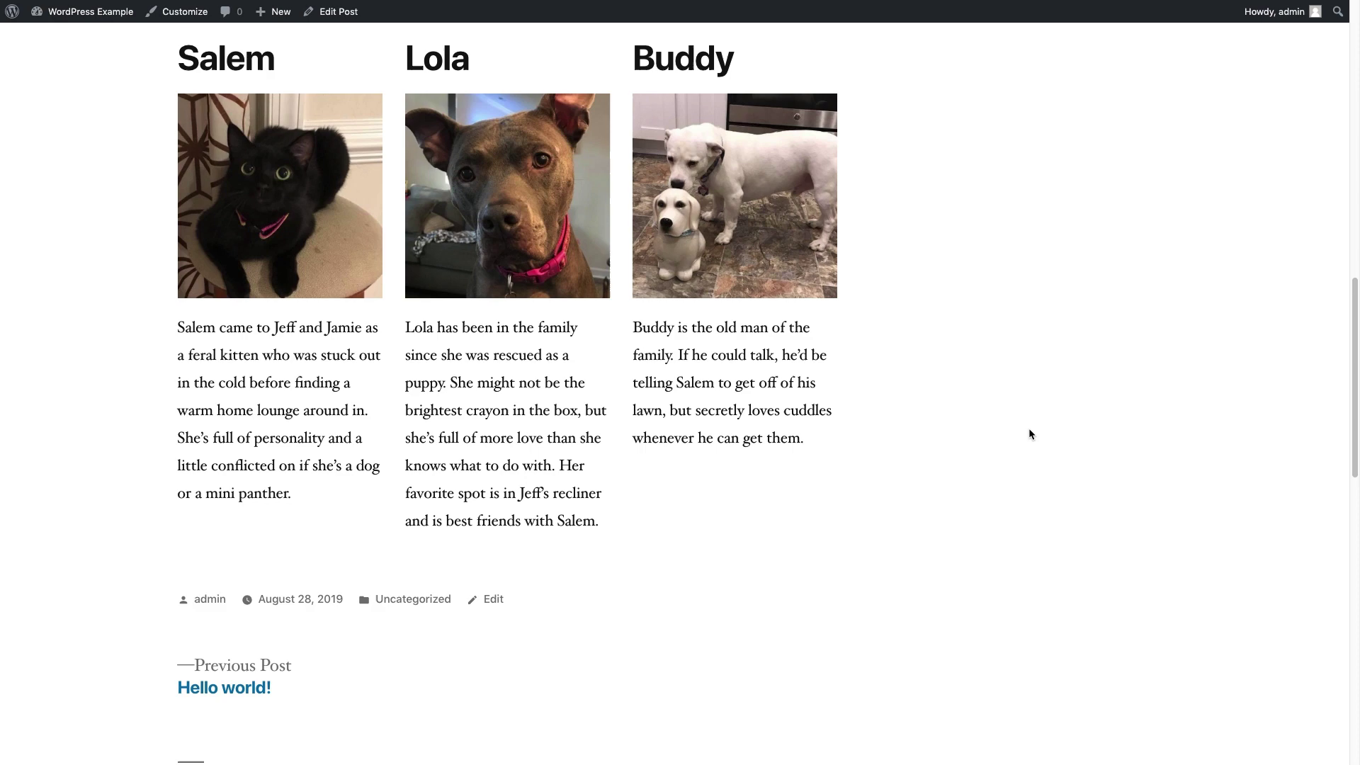
pyautogui.scroll(4, 1029, 434)
pyautogui.scroll(6, 1030, 434)
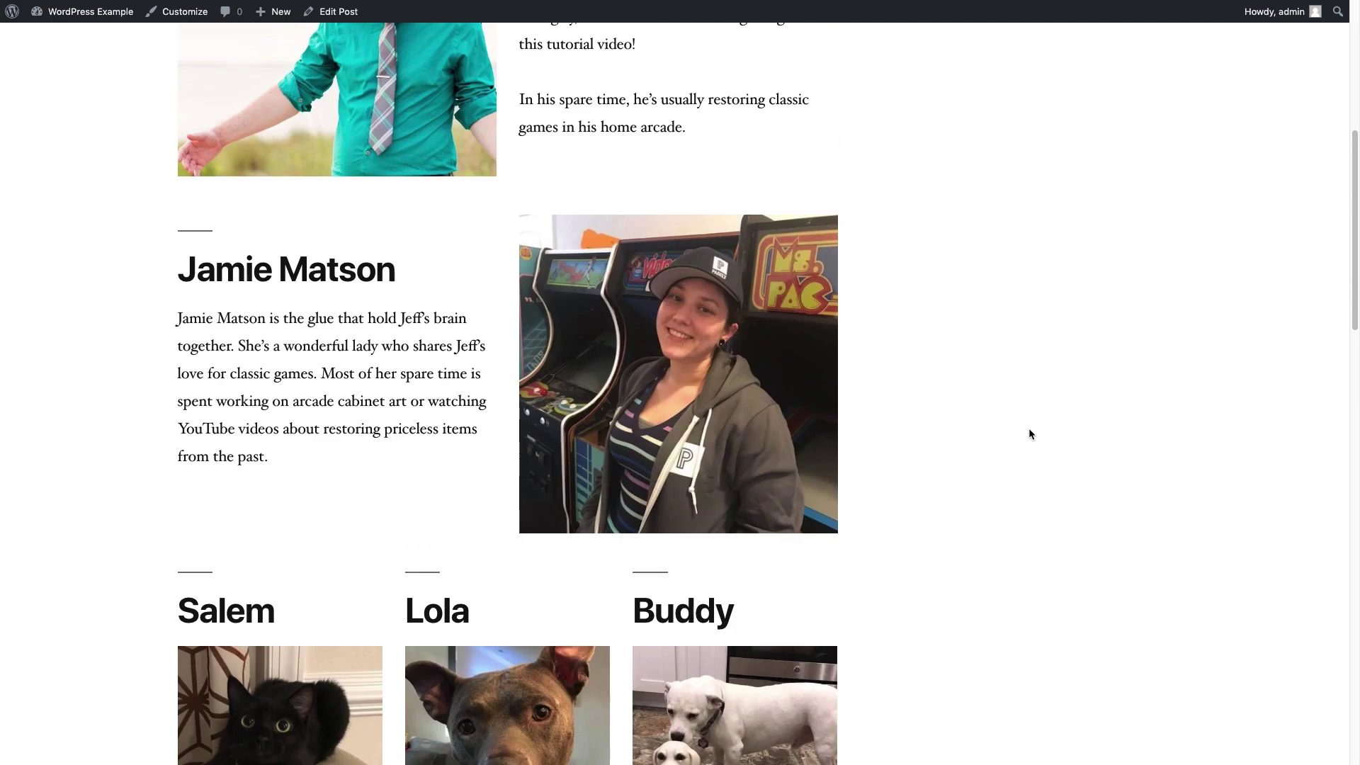
pyautogui.scroll(4, 1029, 434)
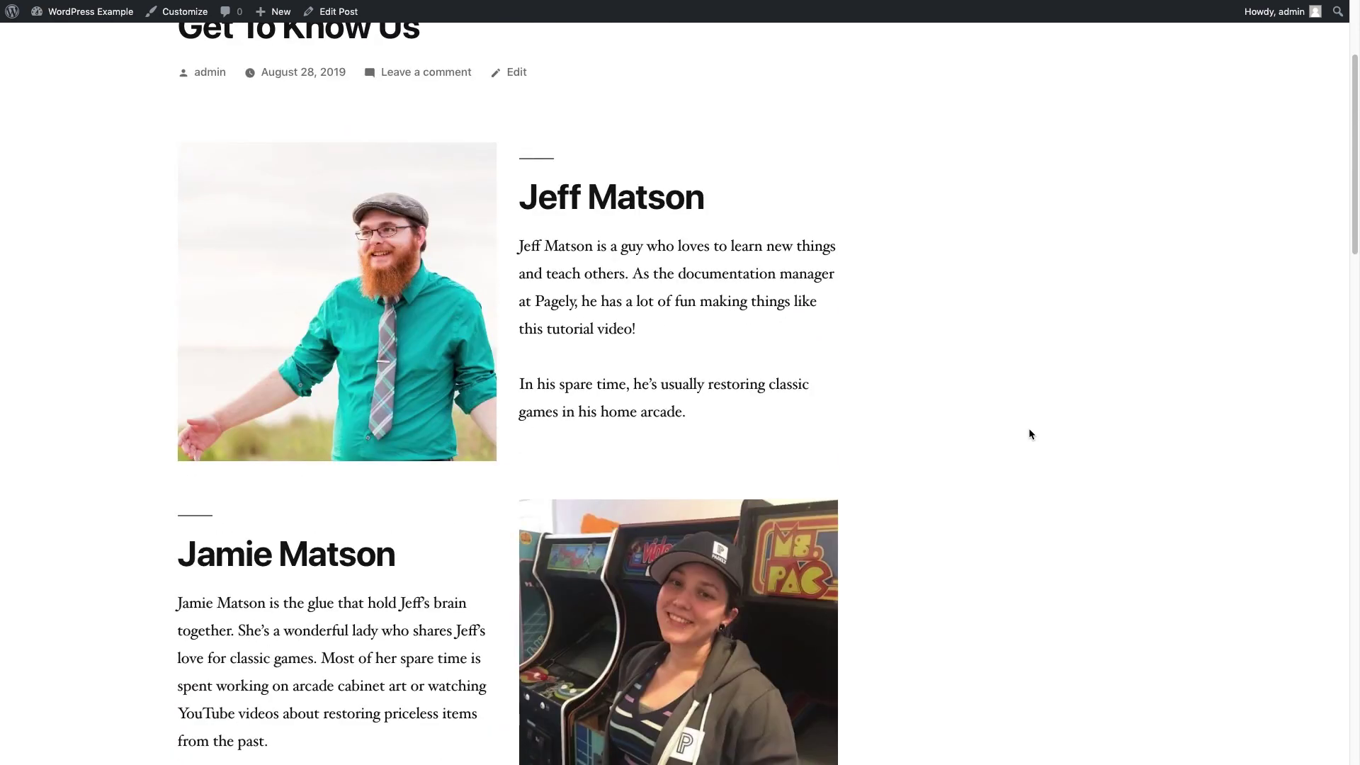